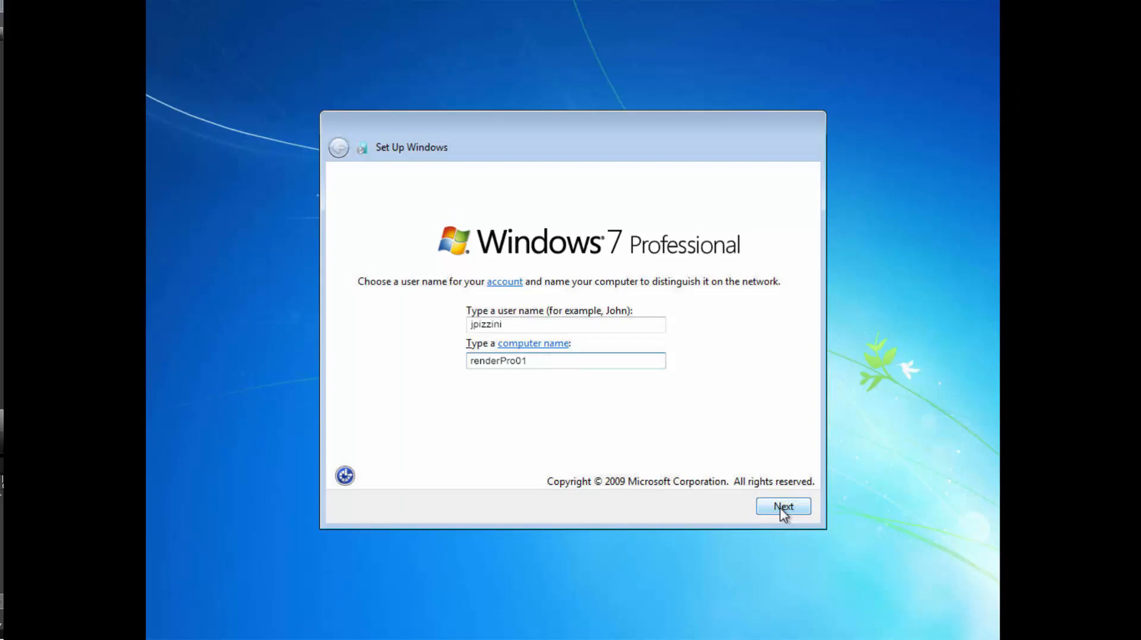
Finish Windows 7 setup with a password and hint, no product key, recommended settings and Central Time.
click(783, 507)
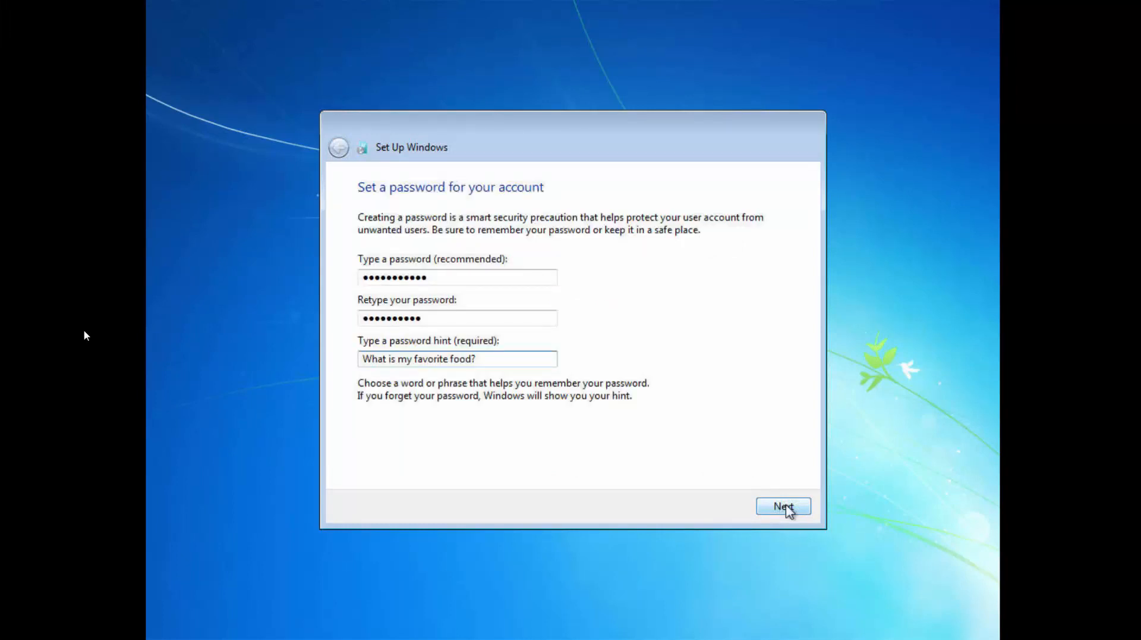
click(785, 505)
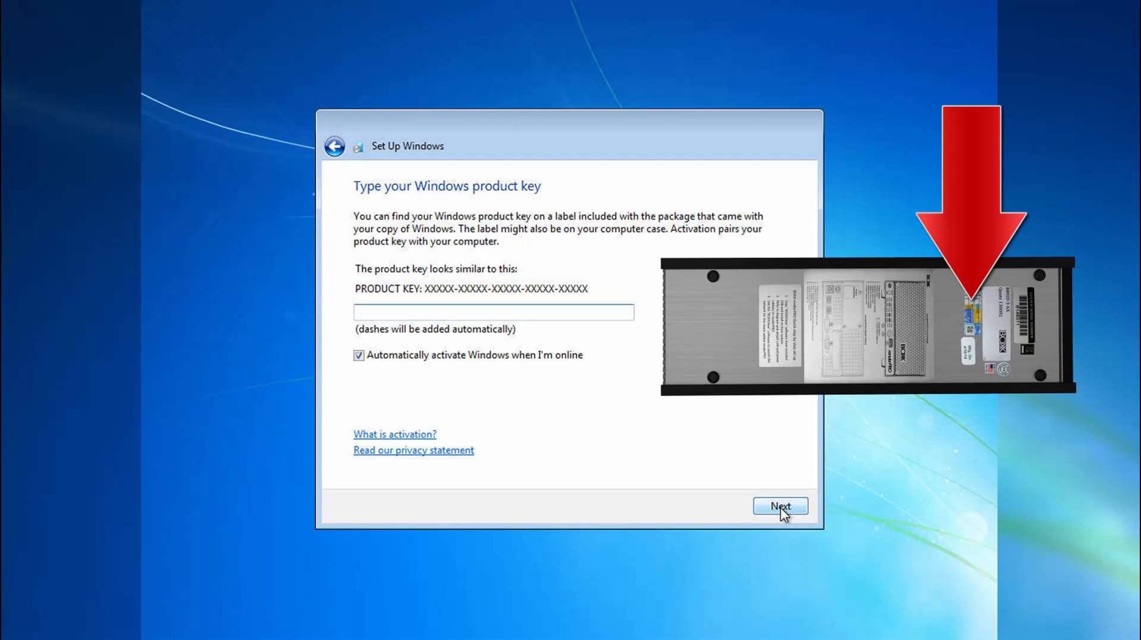
click(779, 506)
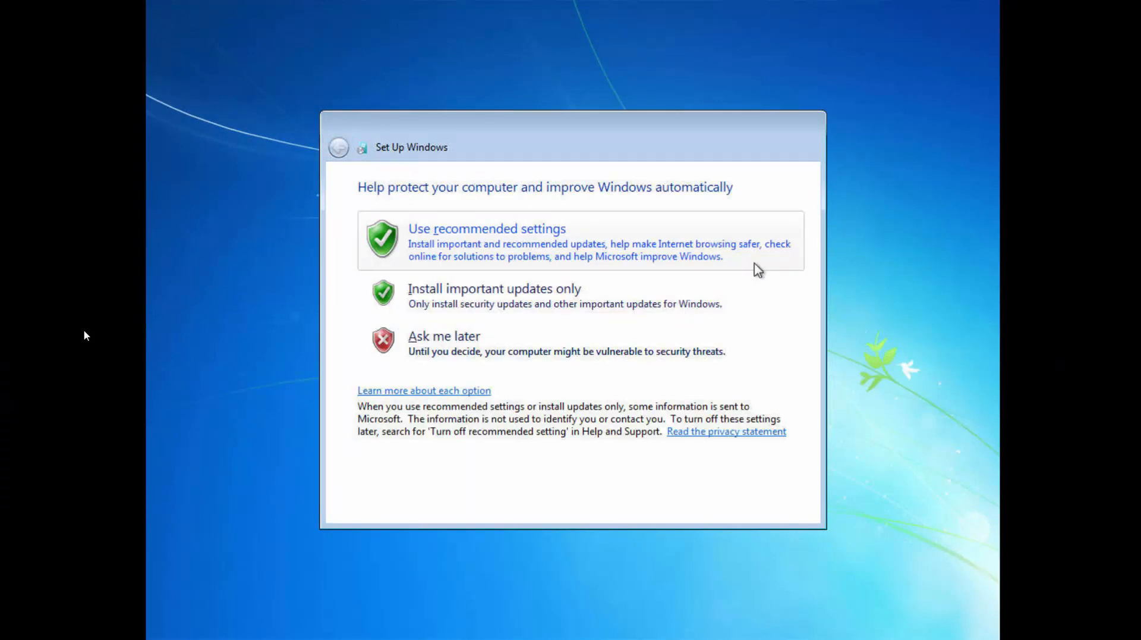
click(758, 269)
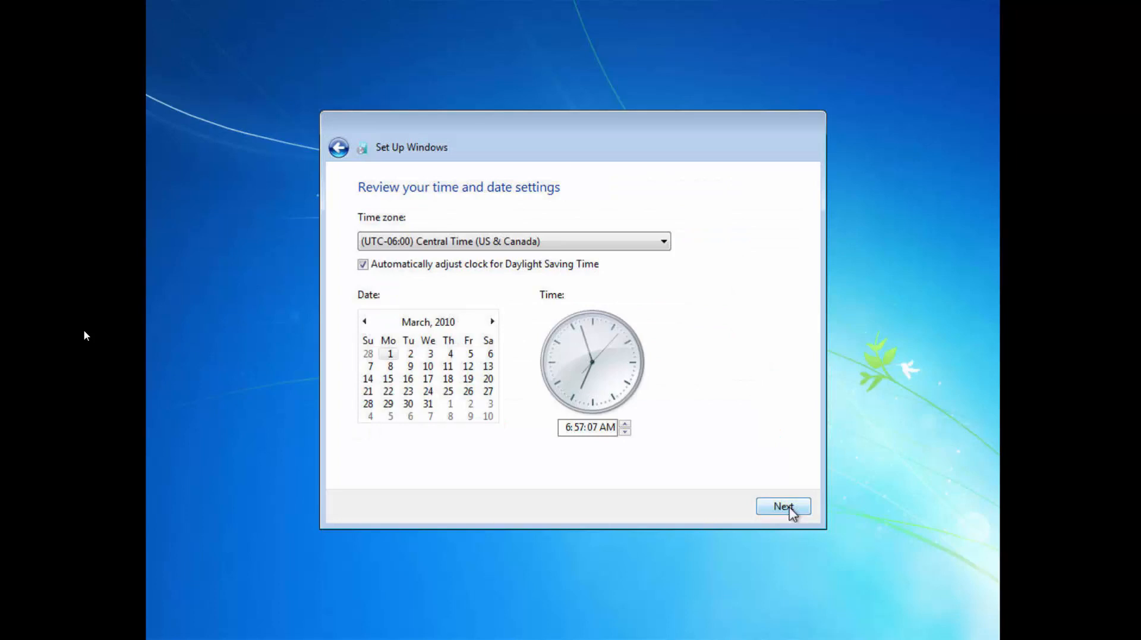
click(790, 509)
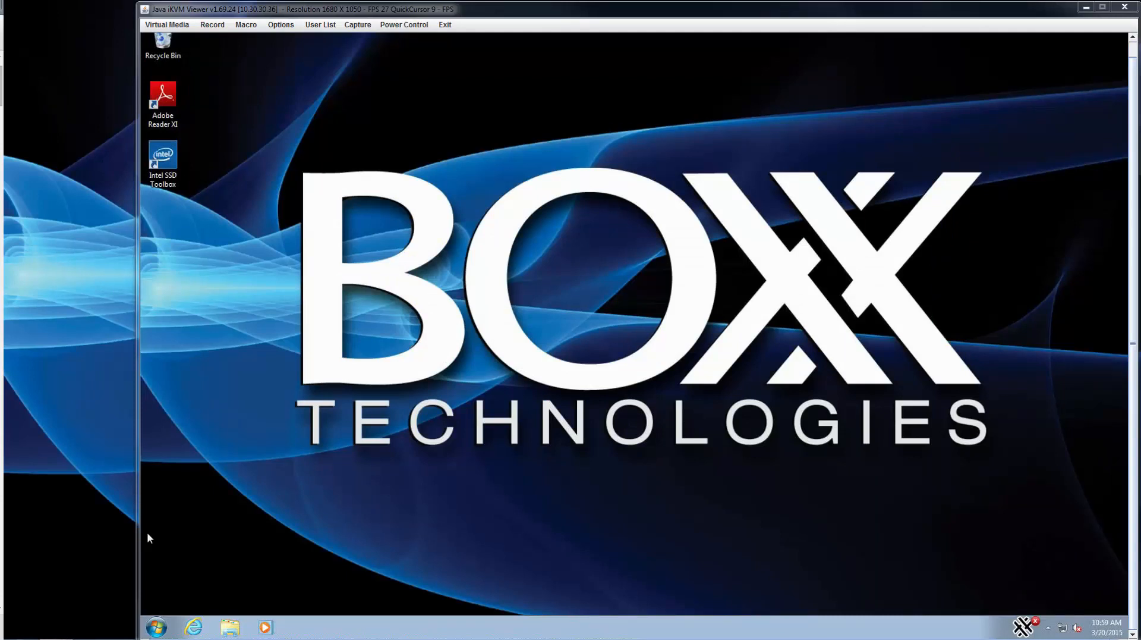
Connect to the \\boxxfs file server in Explorer, logging in with domain user credentials.
click(229, 631)
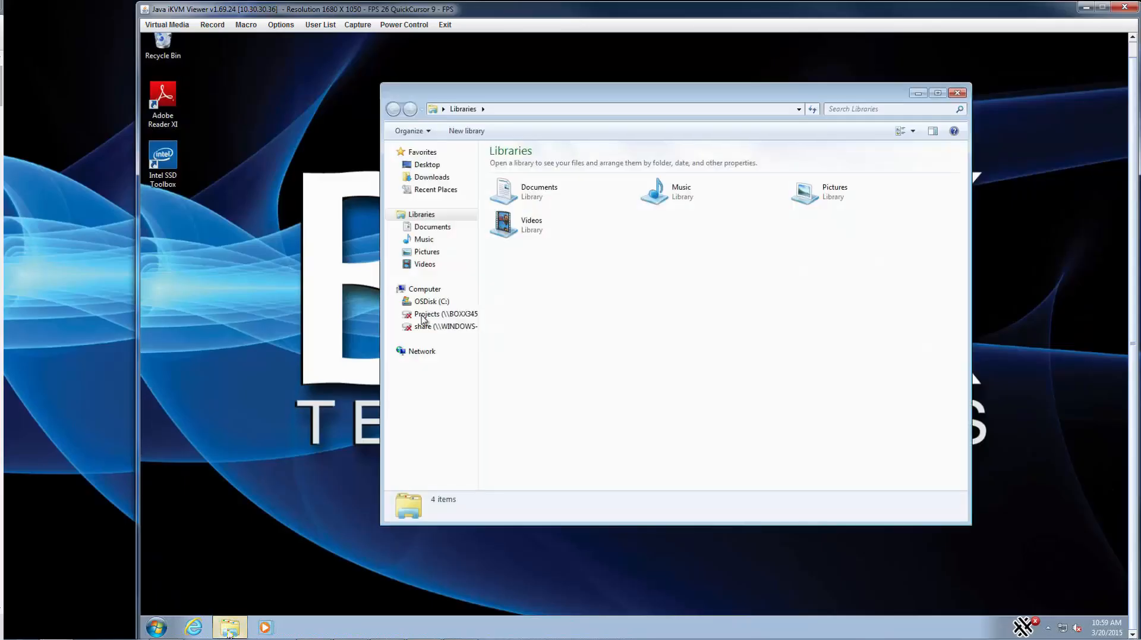
click(501, 110)
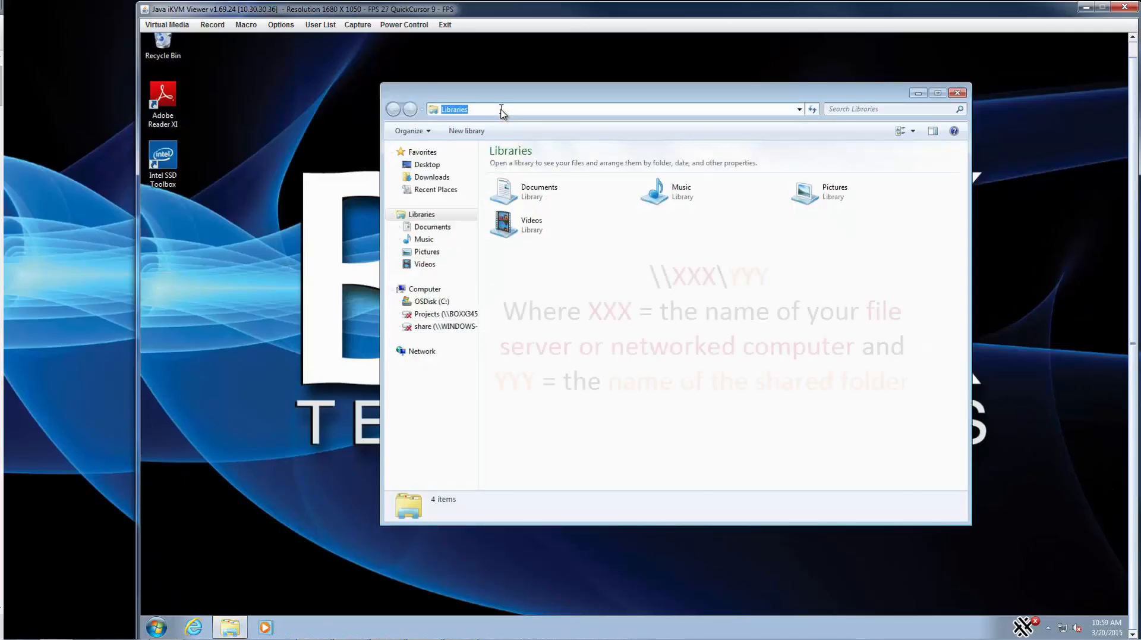
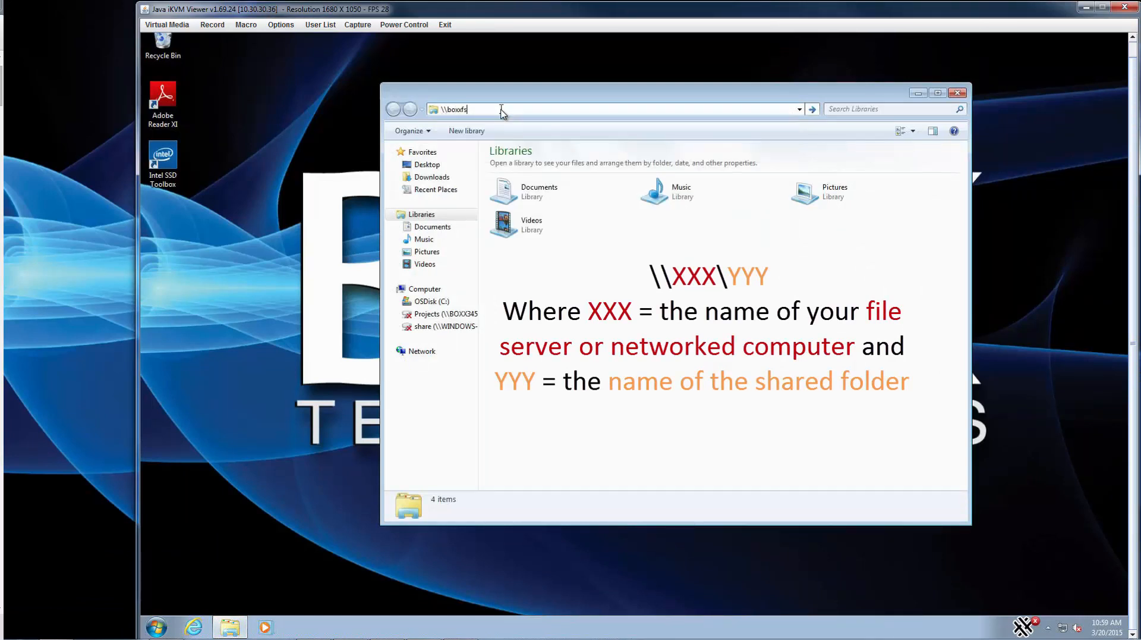
key(Return)
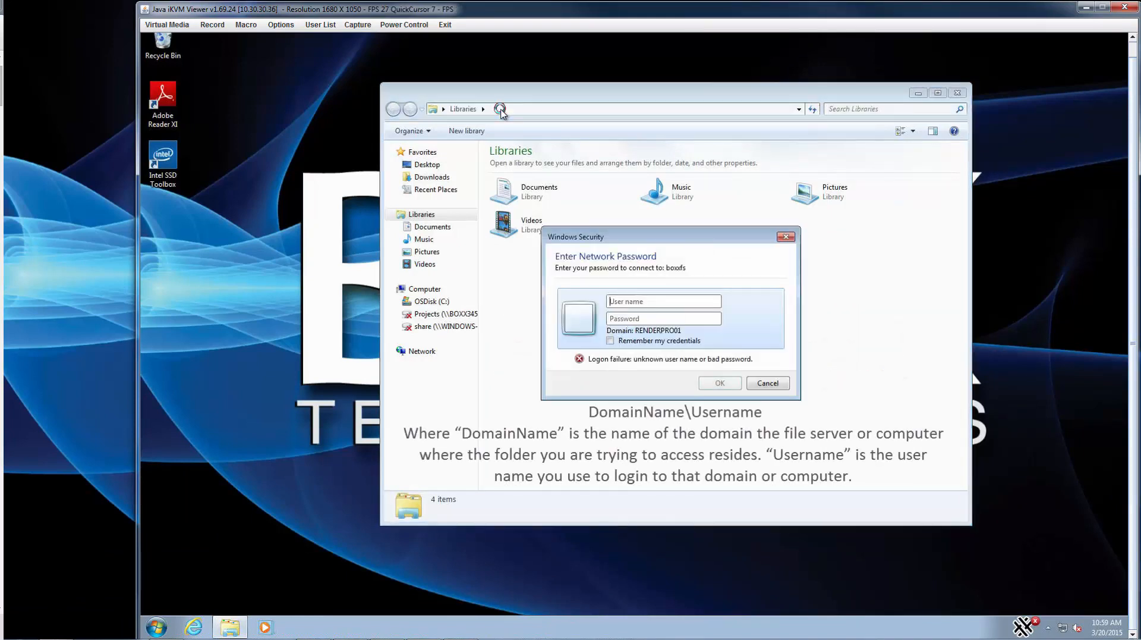
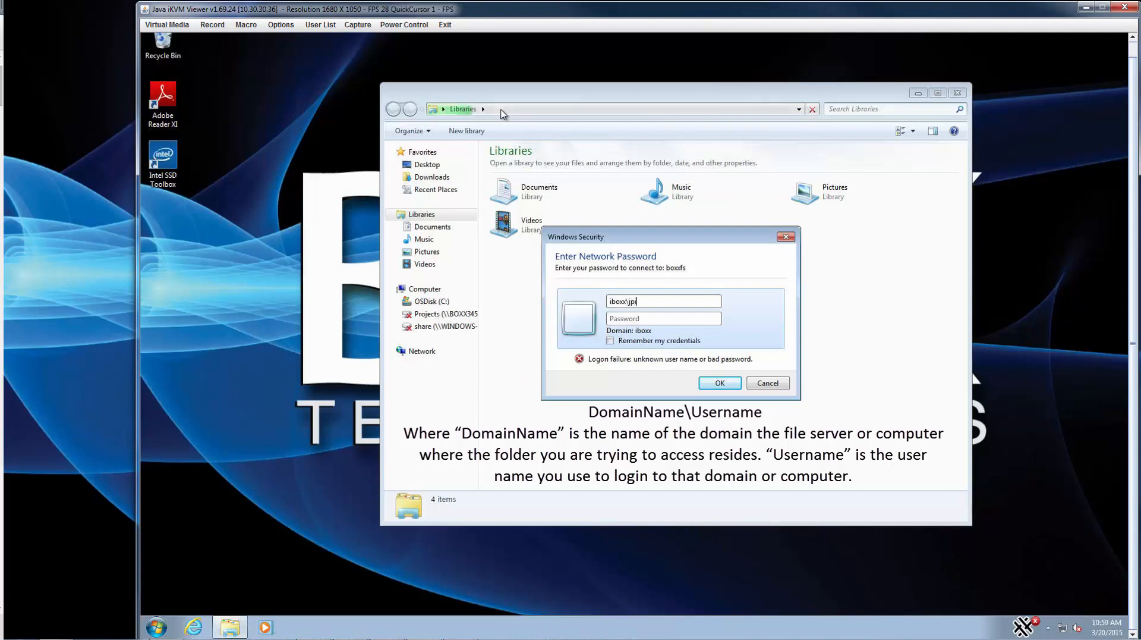
key(Tab)
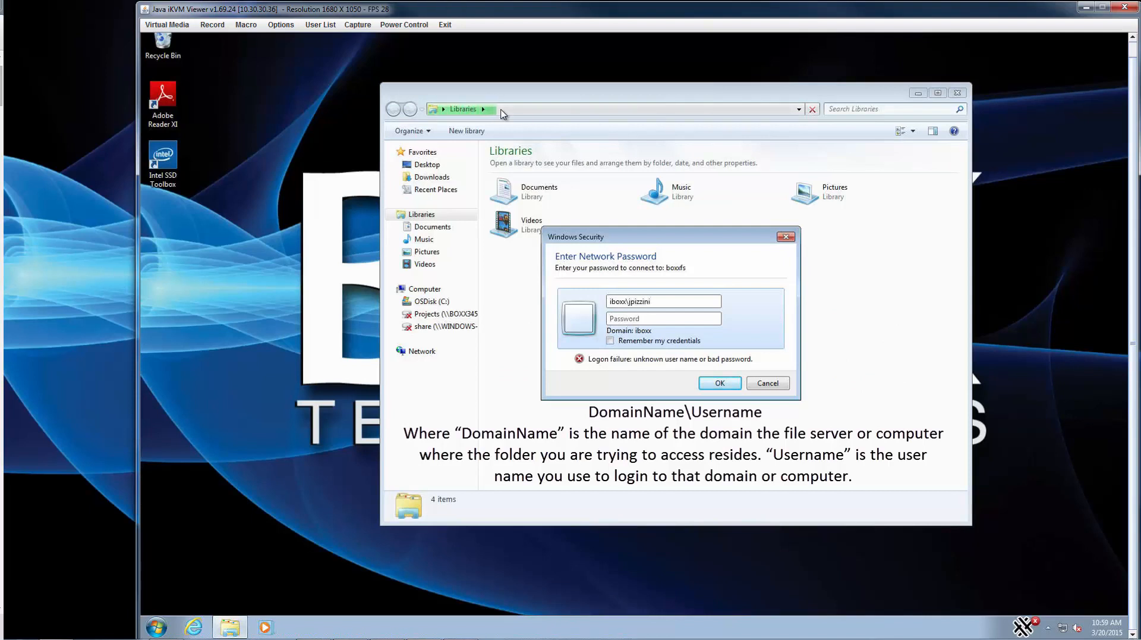
key(Return)
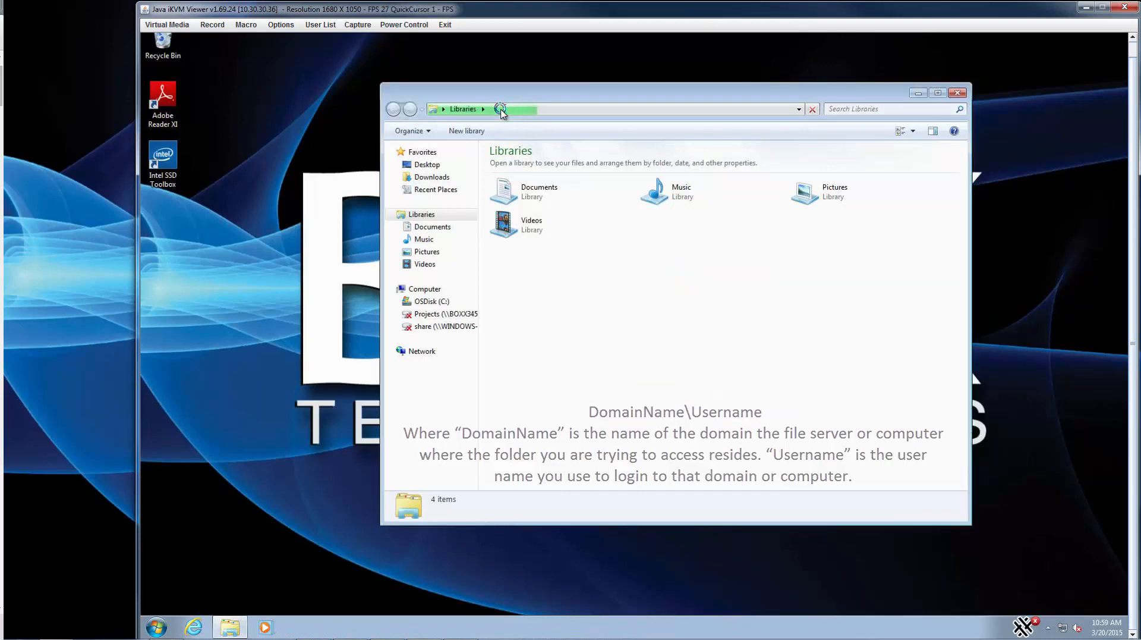
Run the Entertainment Creation Suite 2015 Setup from Engineering > Applications > Autodesk > 2015.
double_click(525, 182)
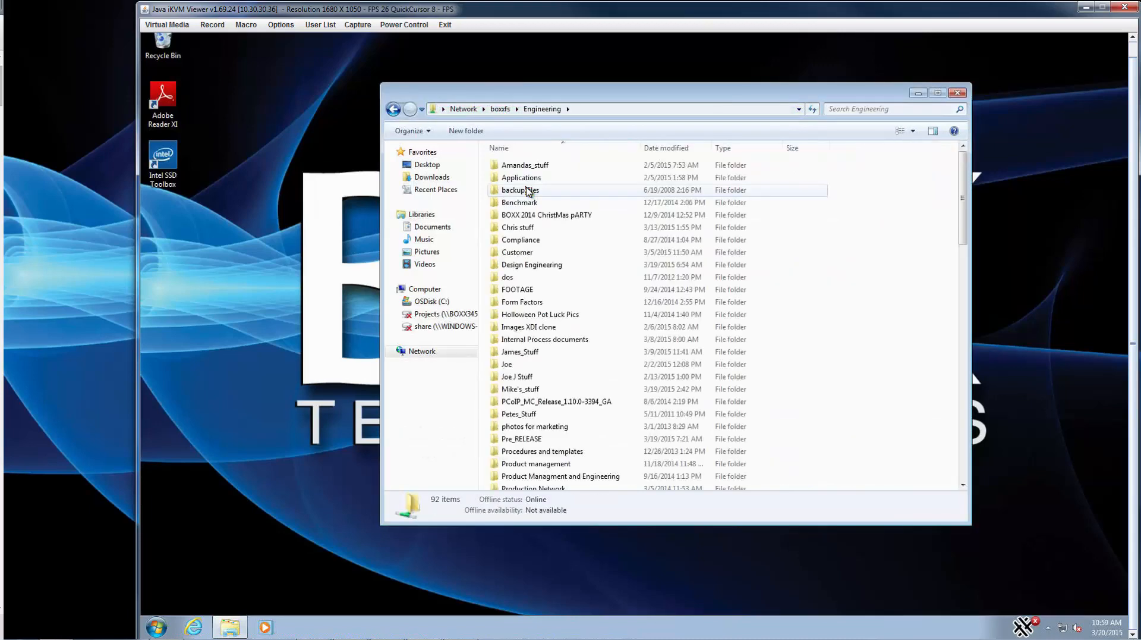
double_click(527, 189)
double_click(520, 284)
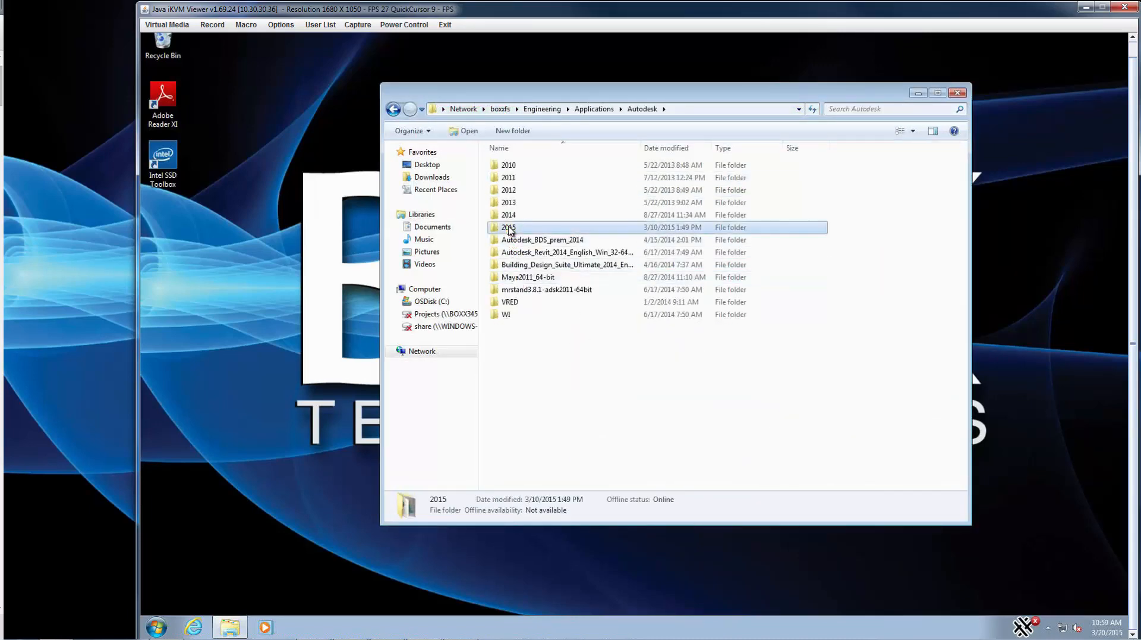
double_click(509, 227)
double_click(529, 179)
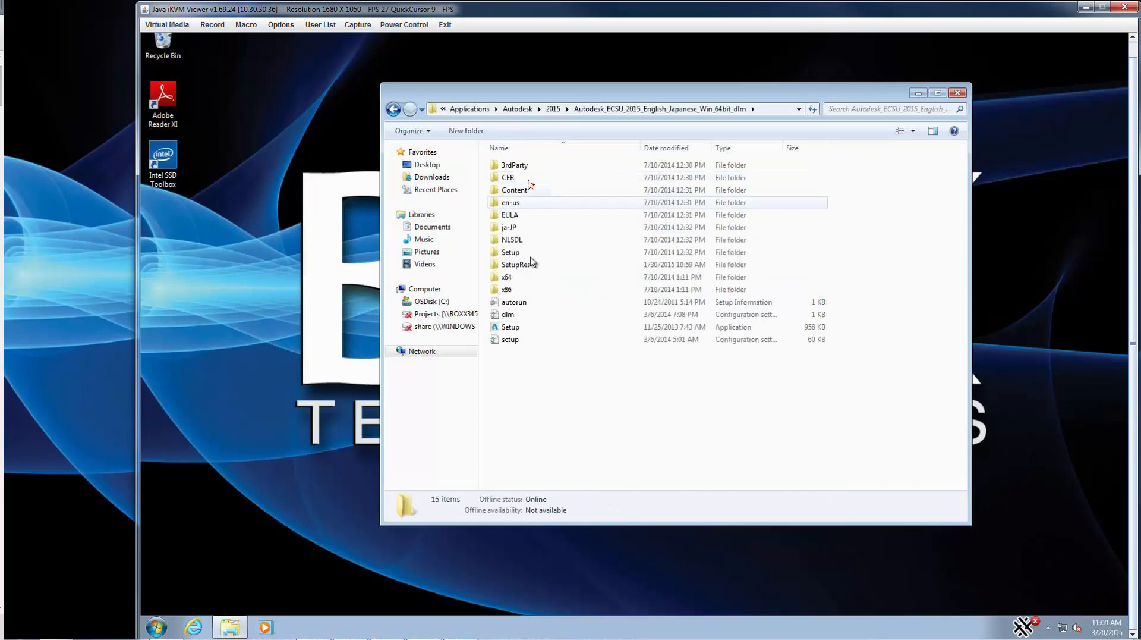
double_click(510, 327)
click(671, 331)
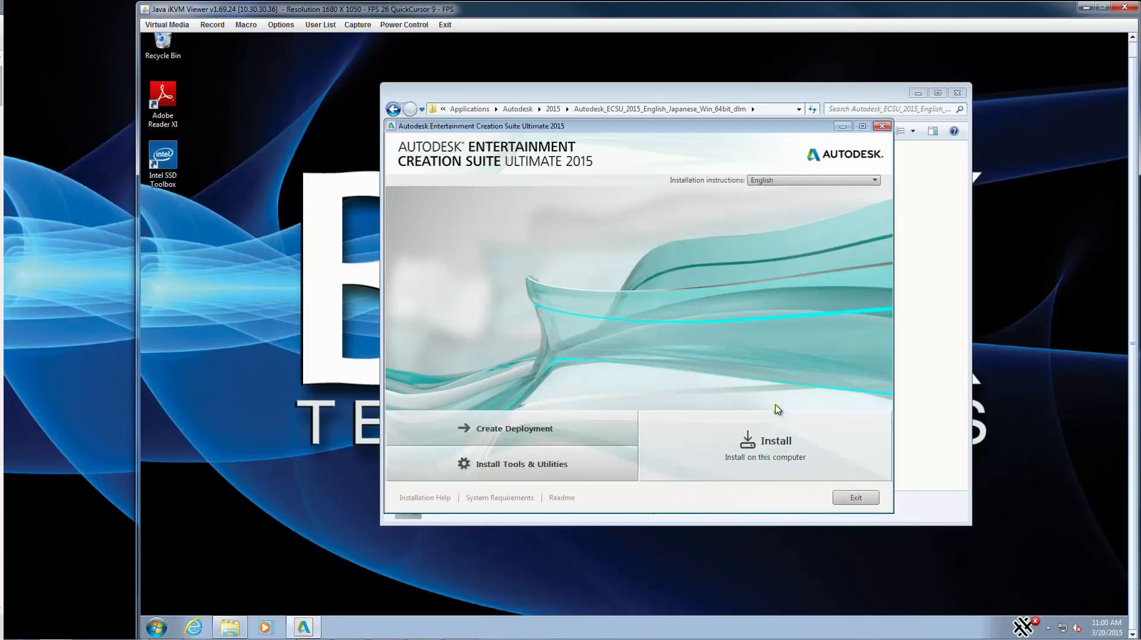
Start the suite install, accept the license and choose the 30-day trial.
click(770, 447)
click(798, 466)
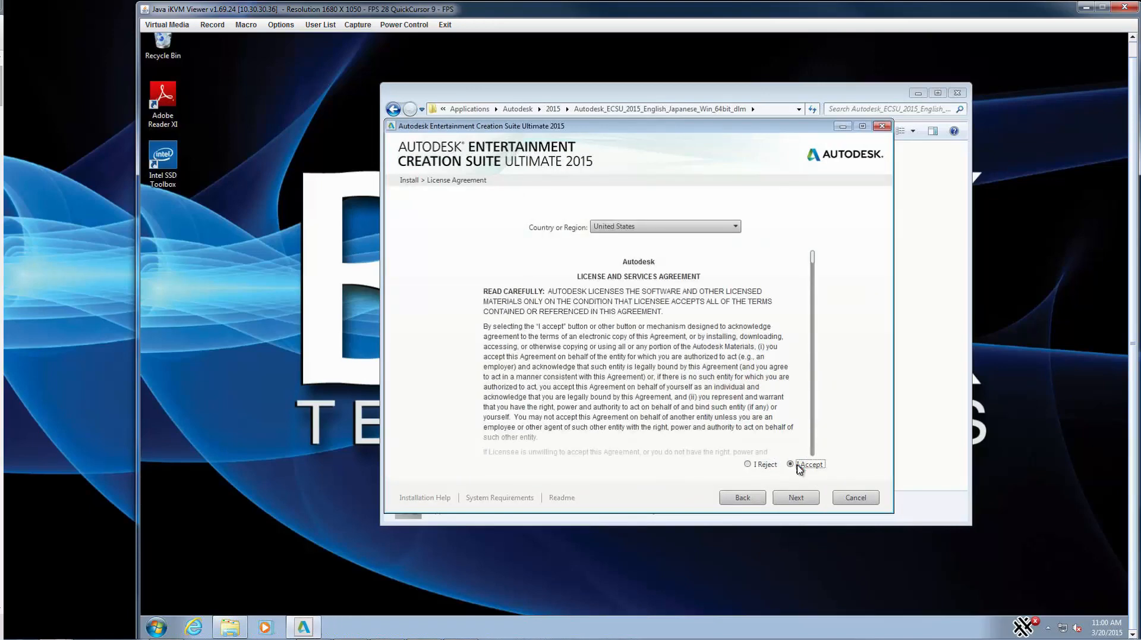
click(797, 498)
click(437, 355)
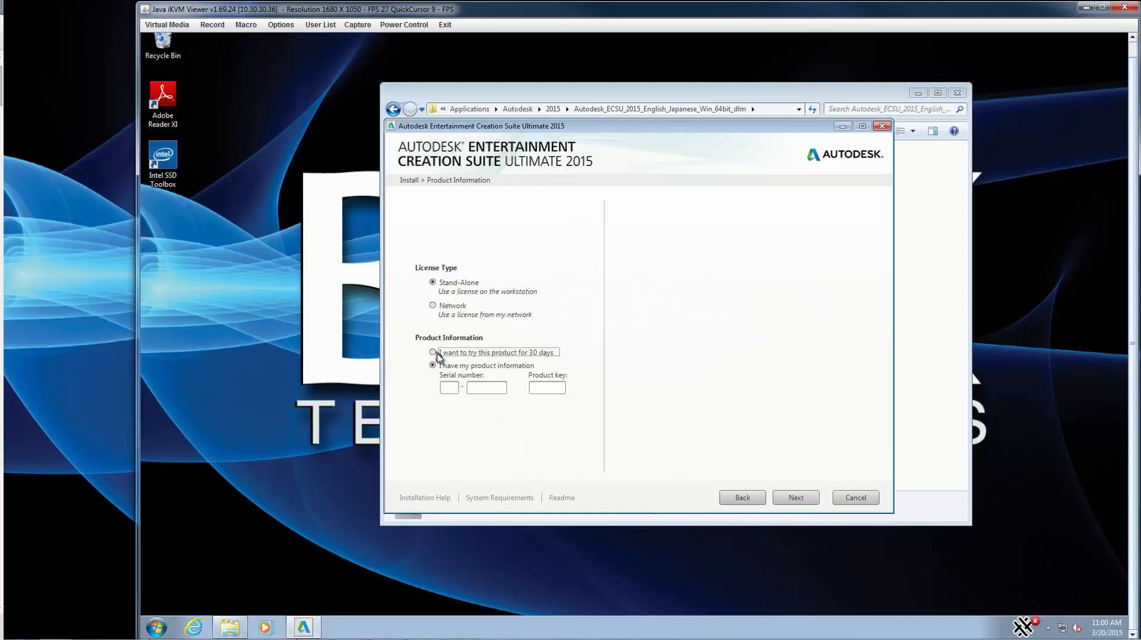
click(797, 498)
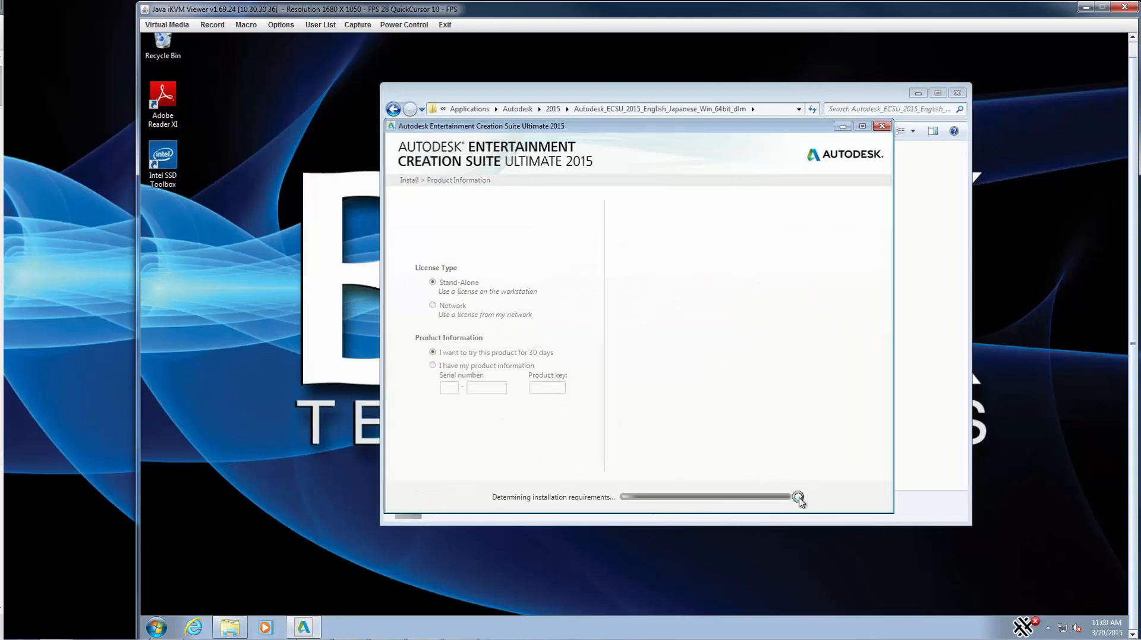
Exclude Maya, Softimage, ReCap, MotionBuilder, Mudbox and Suite Exclusives, install the rest, and finish.
click(406, 244)
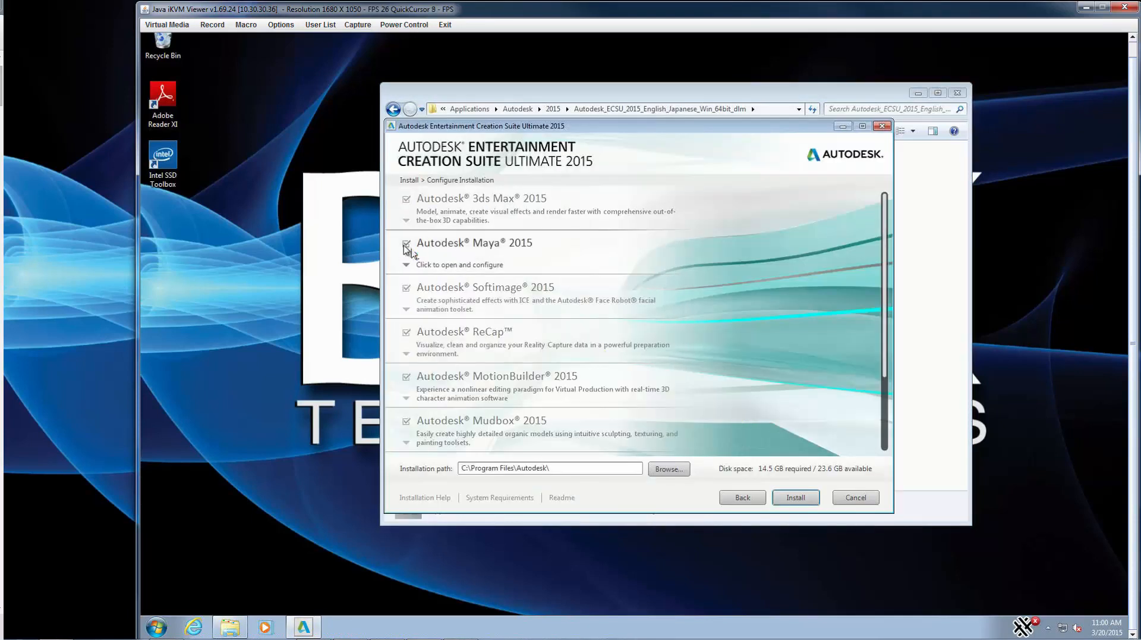
click(406, 289)
click(406, 332)
click(406, 376)
click(406, 421)
scroll(406, 420, down, 3)
click(407, 361)
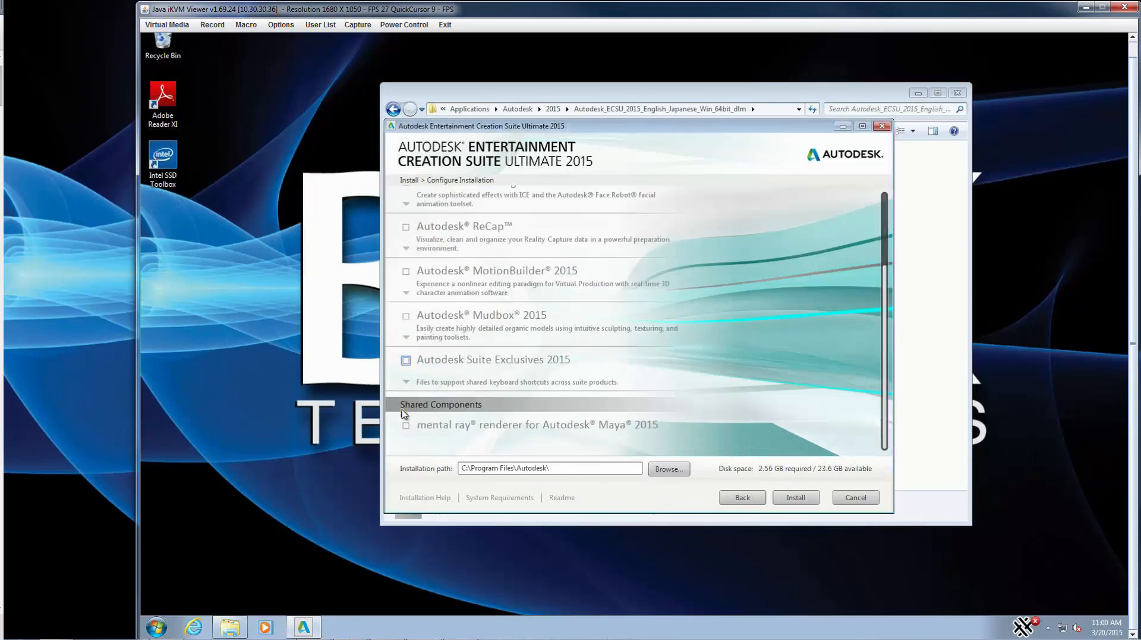
scroll(403, 414, up, 3)
click(794, 497)
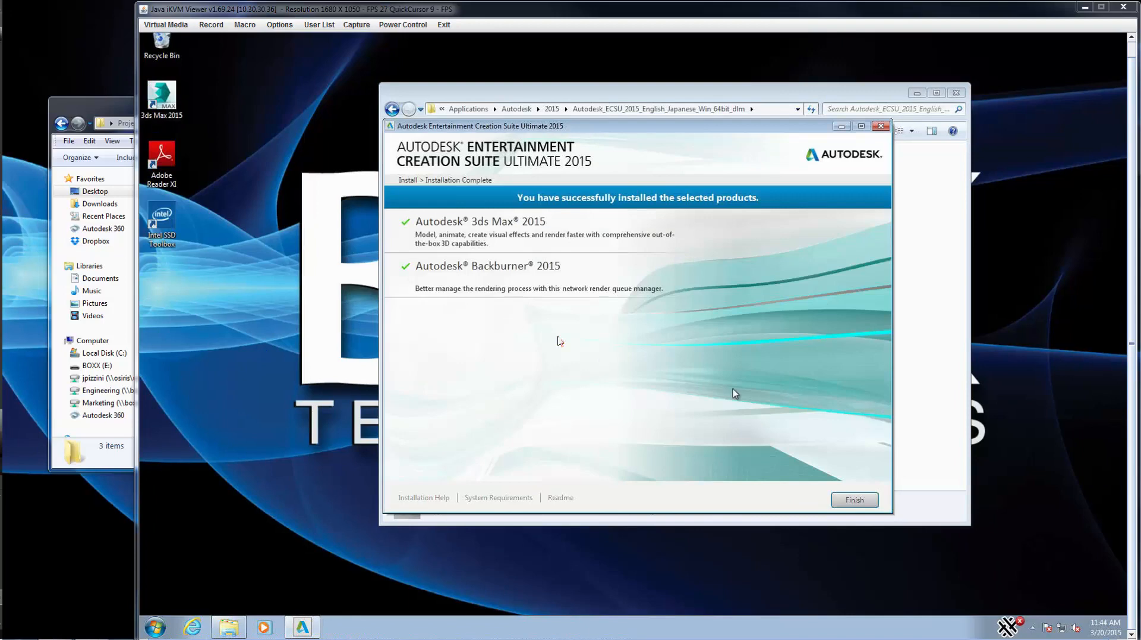
click(865, 501)
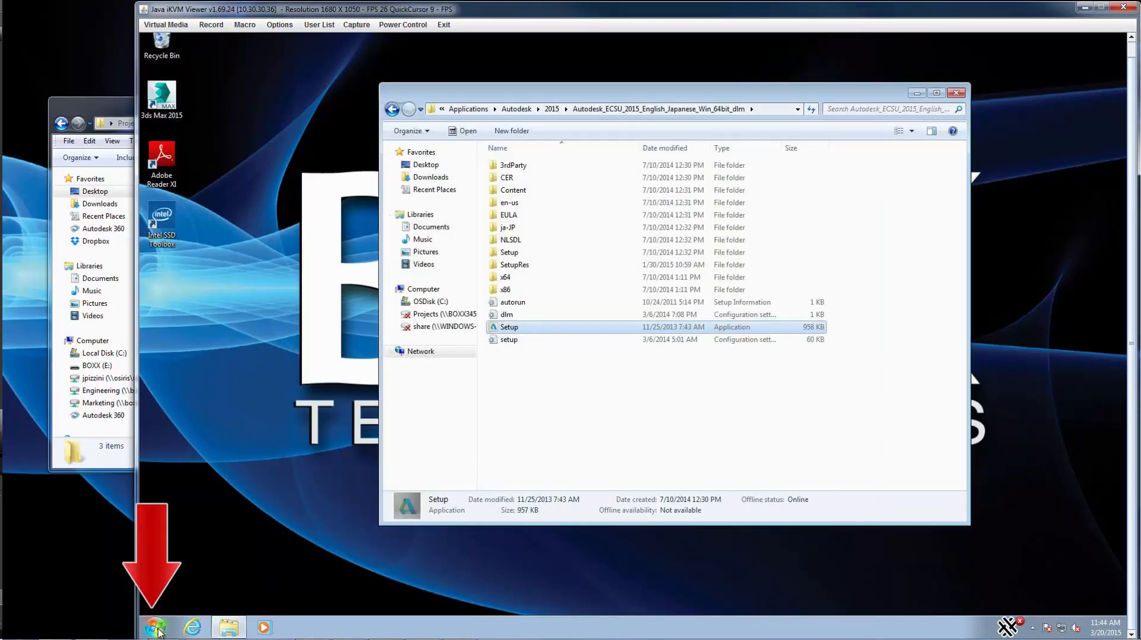
click(156, 628)
click(185, 574)
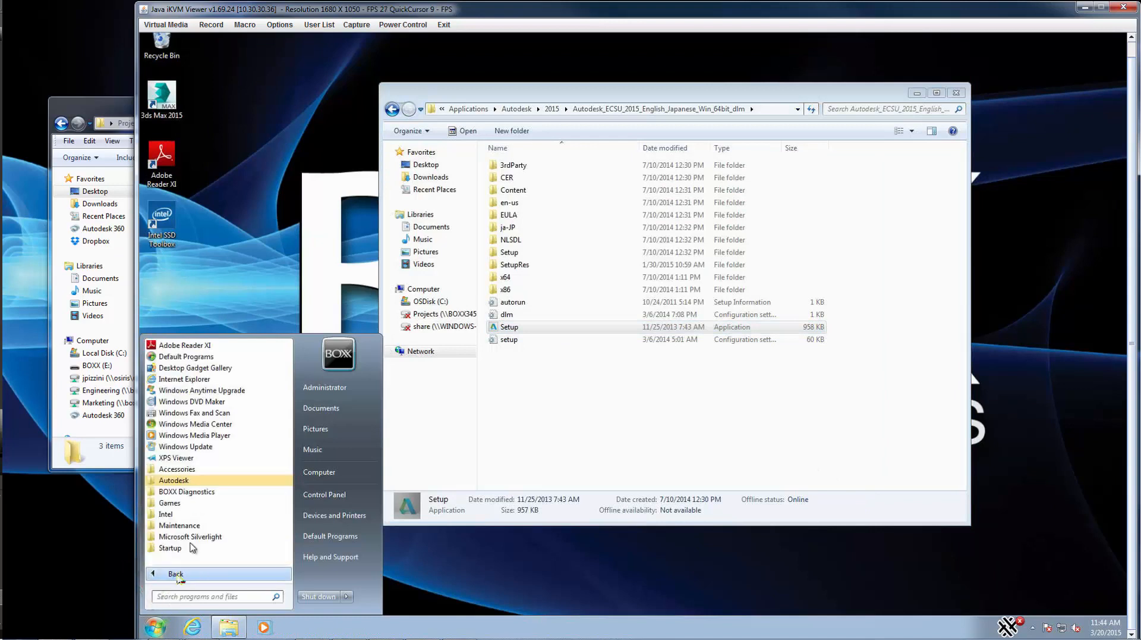
click(179, 481)
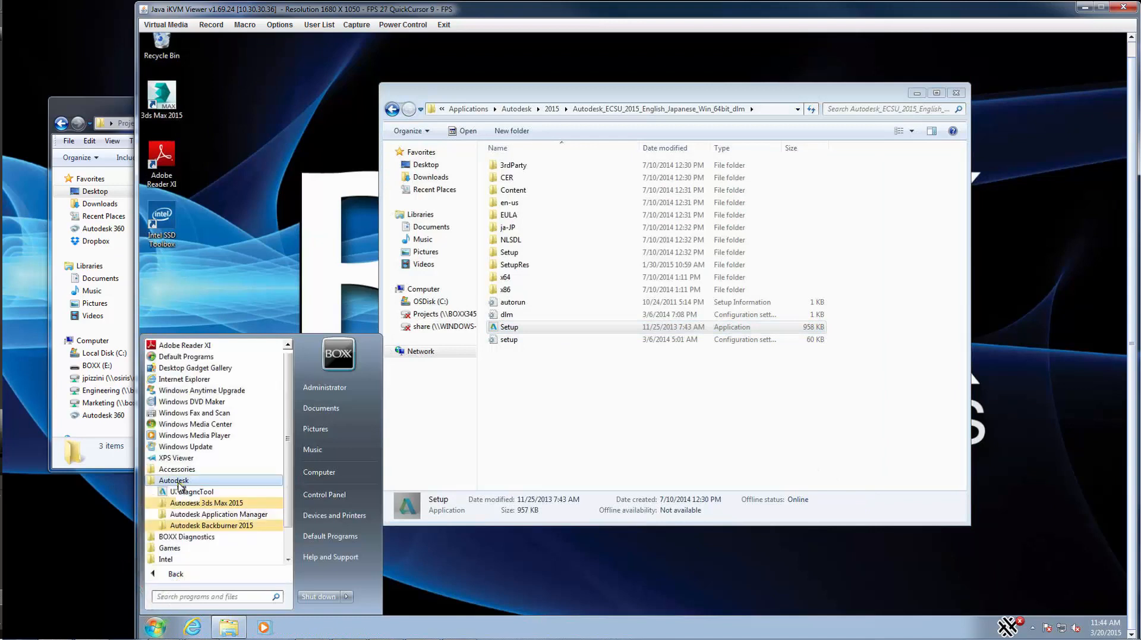
click(201, 503)
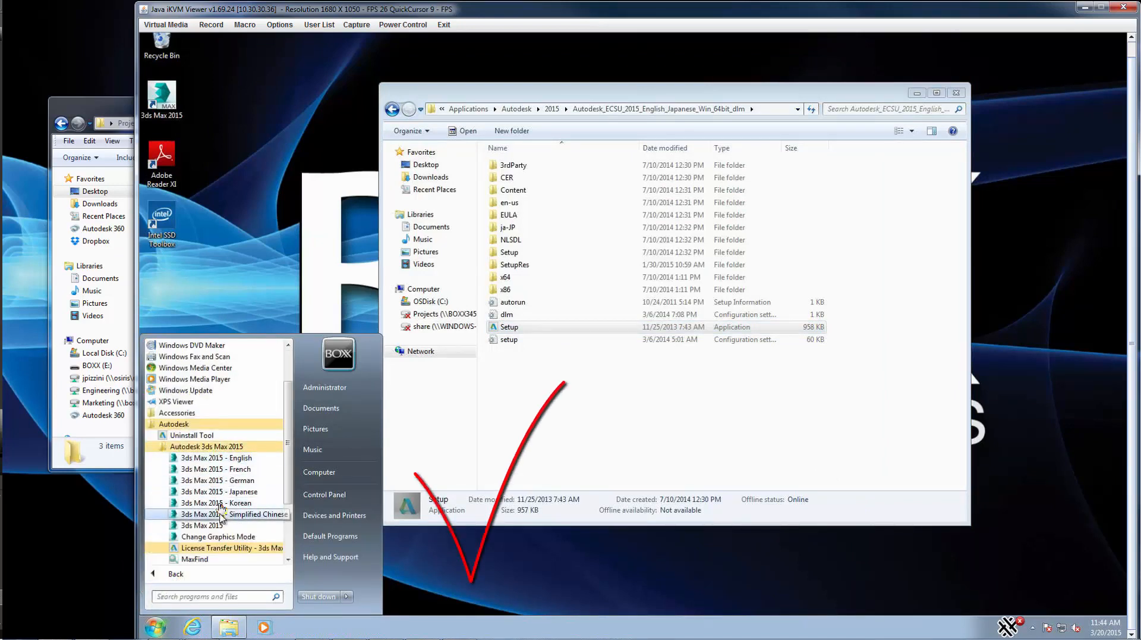
scroll(220, 517, down, 2)
click(208, 515)
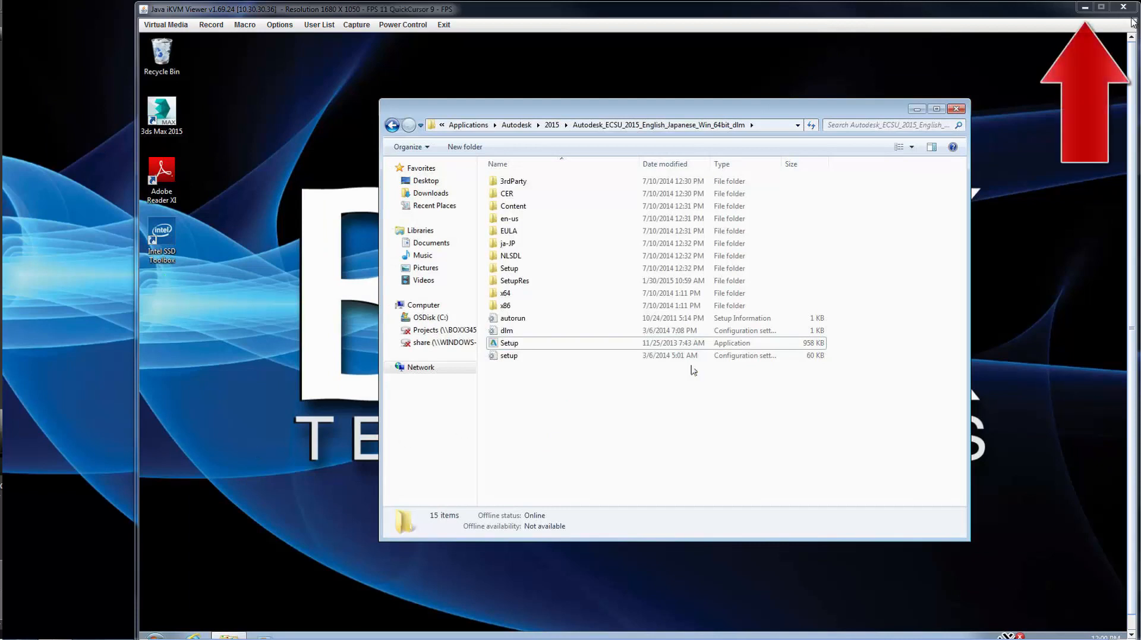
On the local computer, create a new folder named Projects on Local Disk (C:).
click(1101, 7)
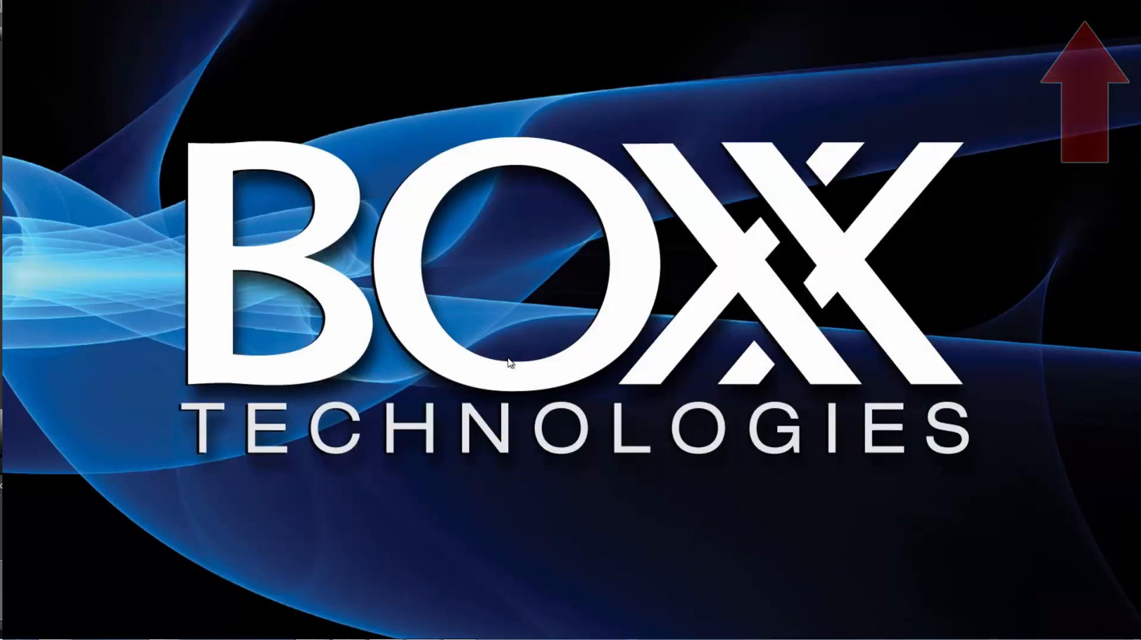
mouse_move(252, 637)
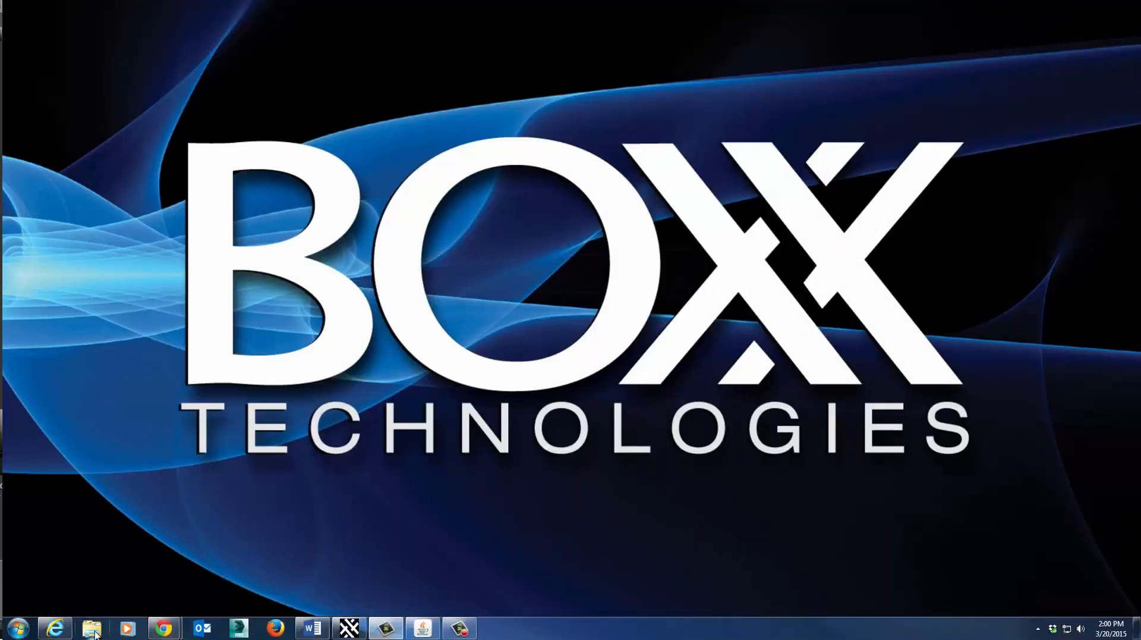
click(93, 632)
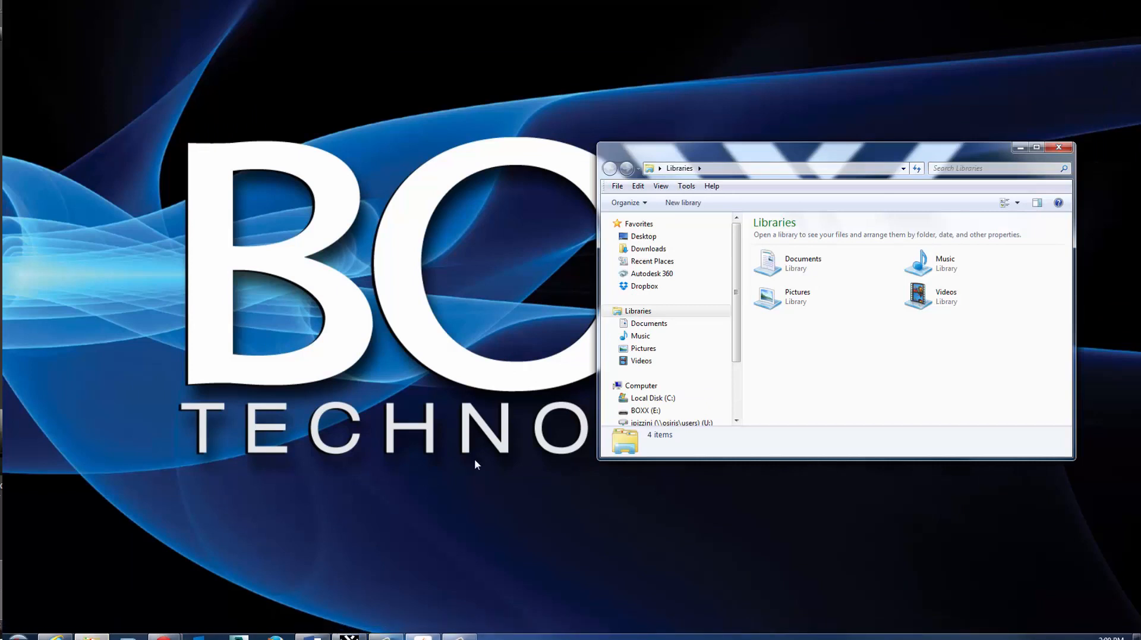
click(653, 398)
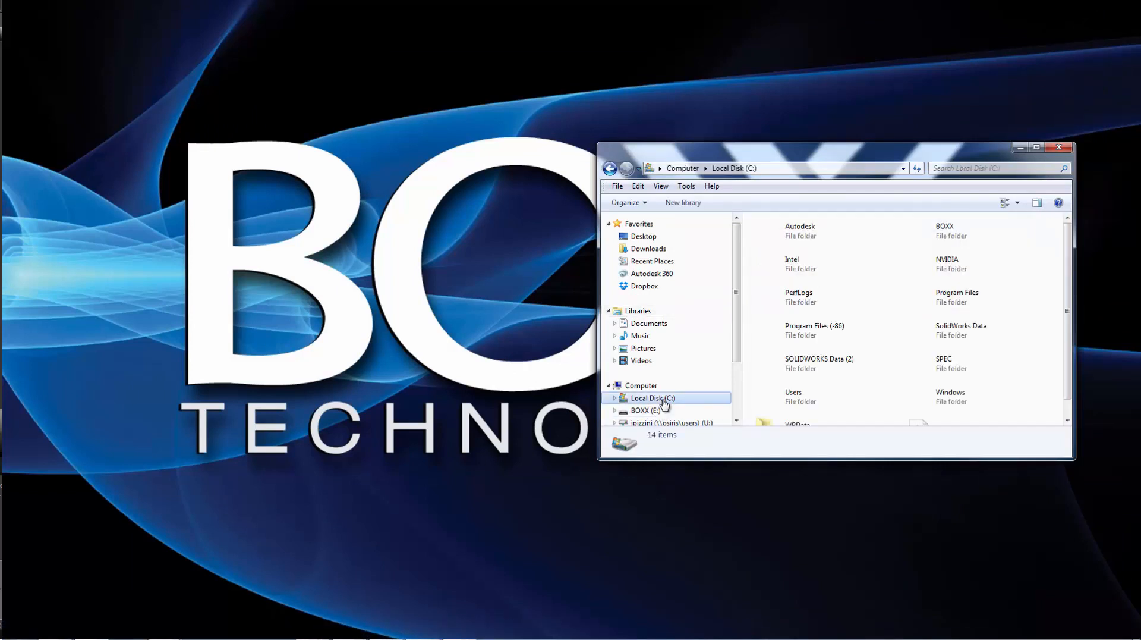
right_click(1014, 378)
mouse_move(1039, 499)
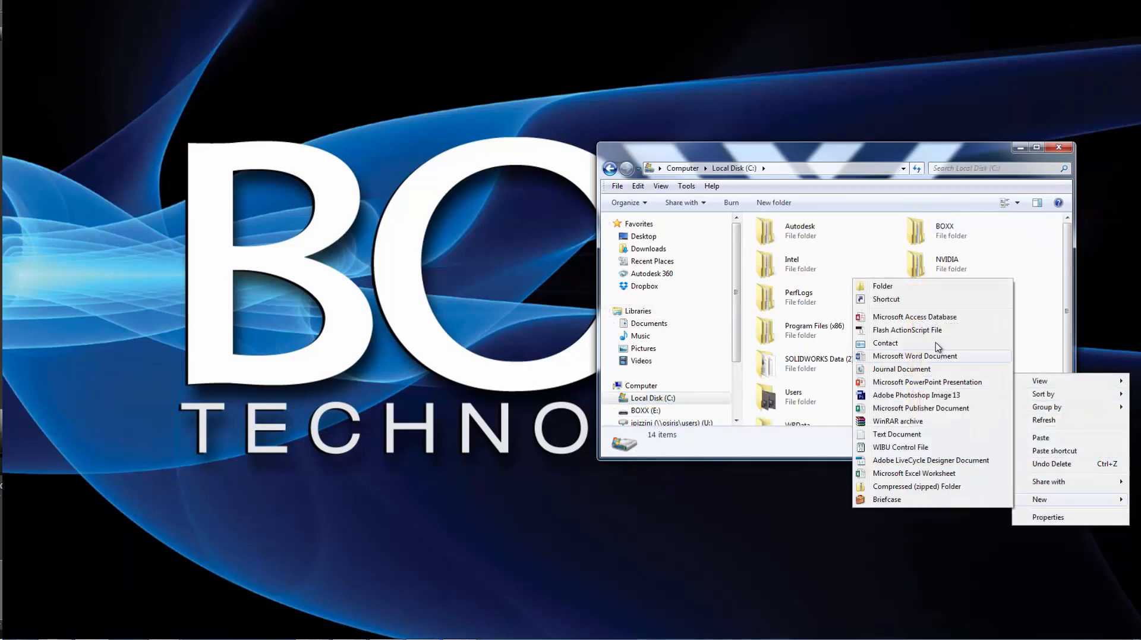
click(893, 289)
text(P)
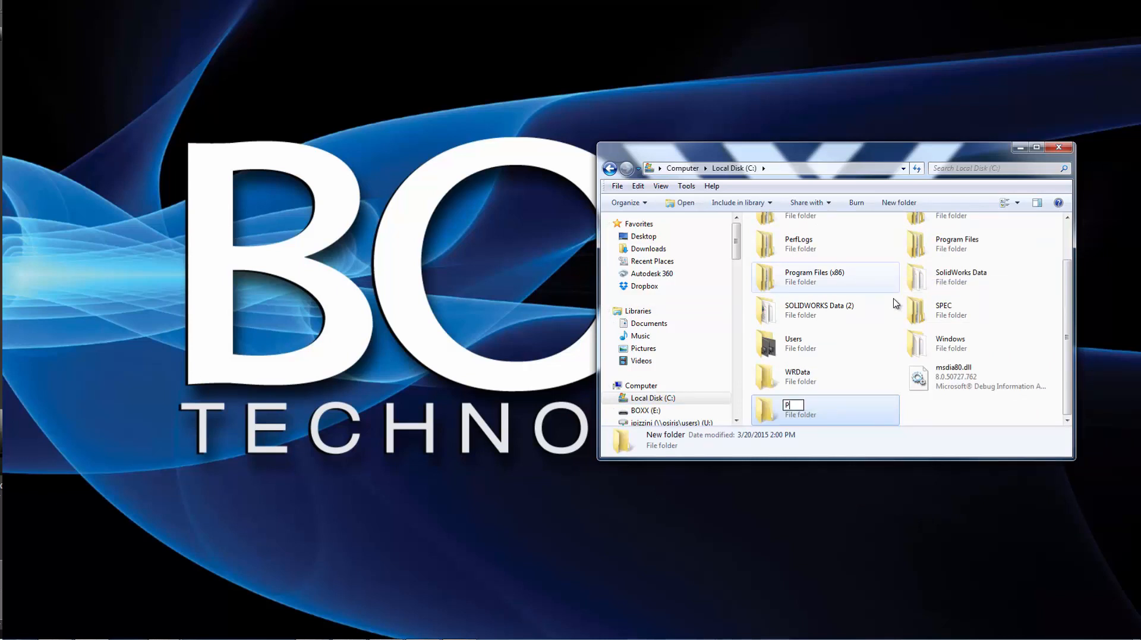
text(rojects)
key(Return)
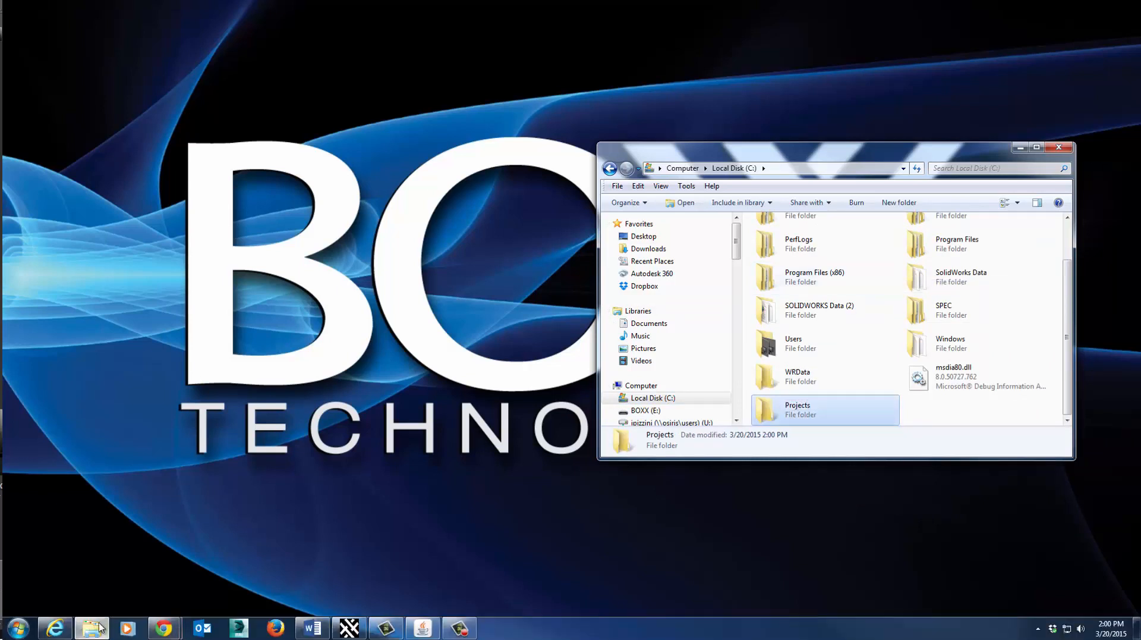
Copy maps, Renders and the benchmark .max file from Desktop > Projects > Animation Projects.
right_click(92, 627)
click(70, 569)
drag(689, 164, 260, 164)
click(235, 256)
click(370, 364)
key(p)
double_click(368, 254)
double_click(443, 292)
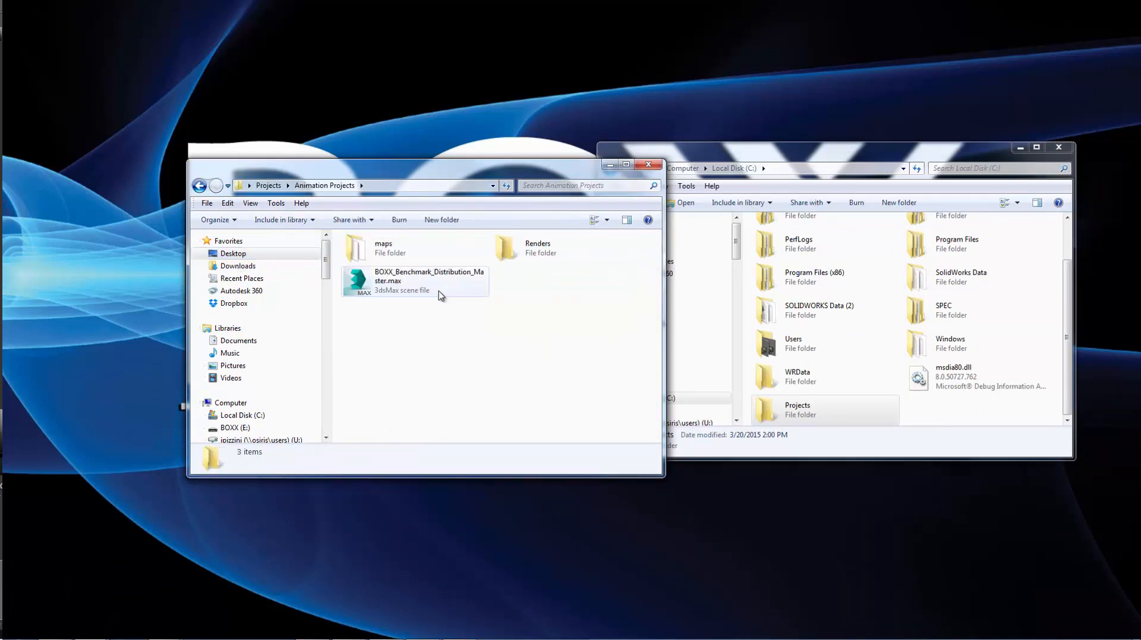
drag(555, 334, 382, 250)
right_click(382, 254)
click(417, 442)
Paste the copied items into C:\Projects and close the Animation Projects window.
double_click(770, 408)
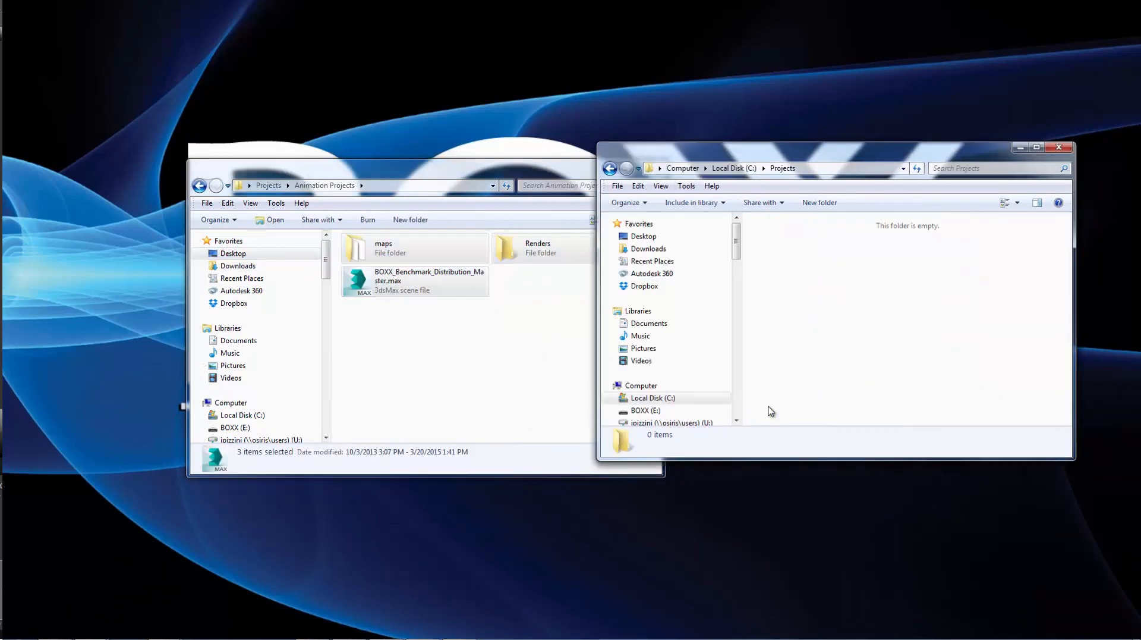
right_click(792, 328)
click(823, 410)
click(433, 401)
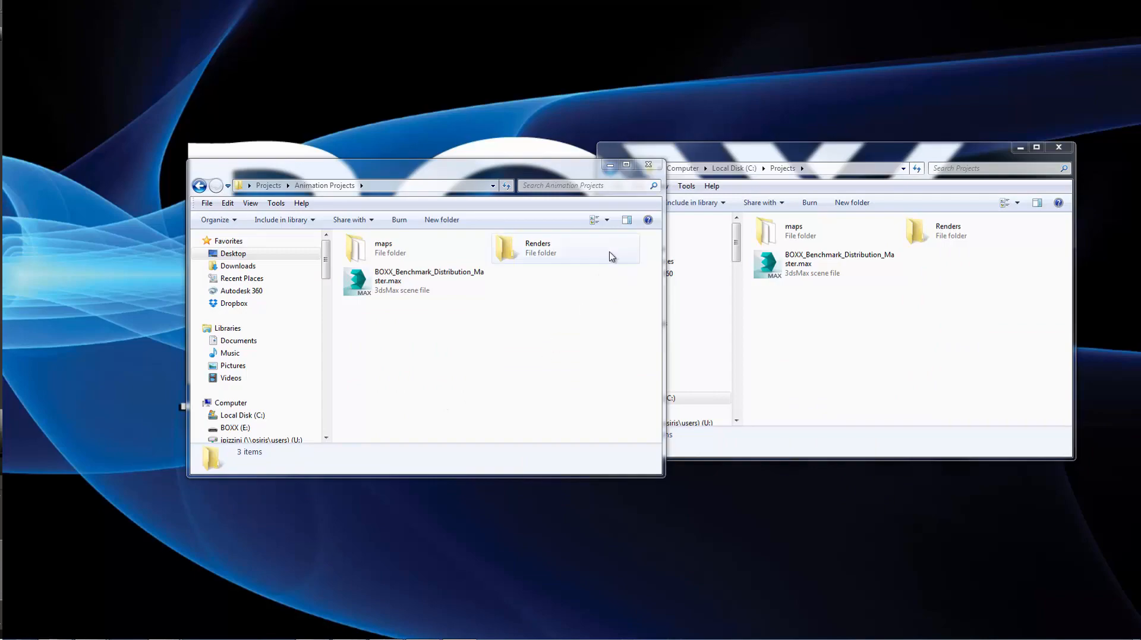
click(656, 170)
double_click(655, 157)
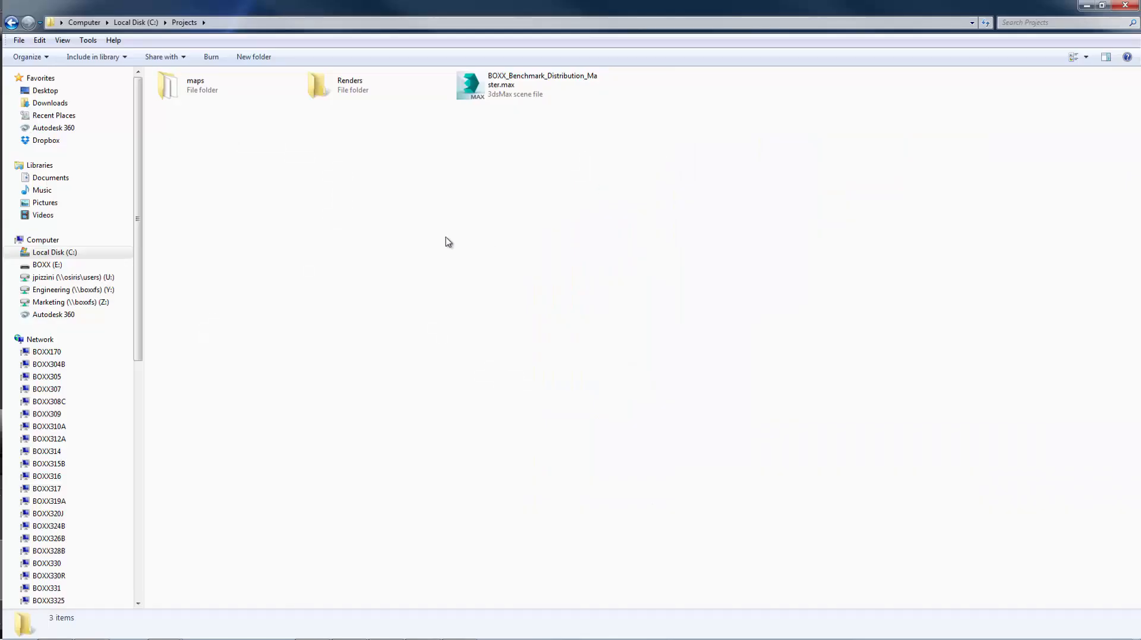
click(11, 23)
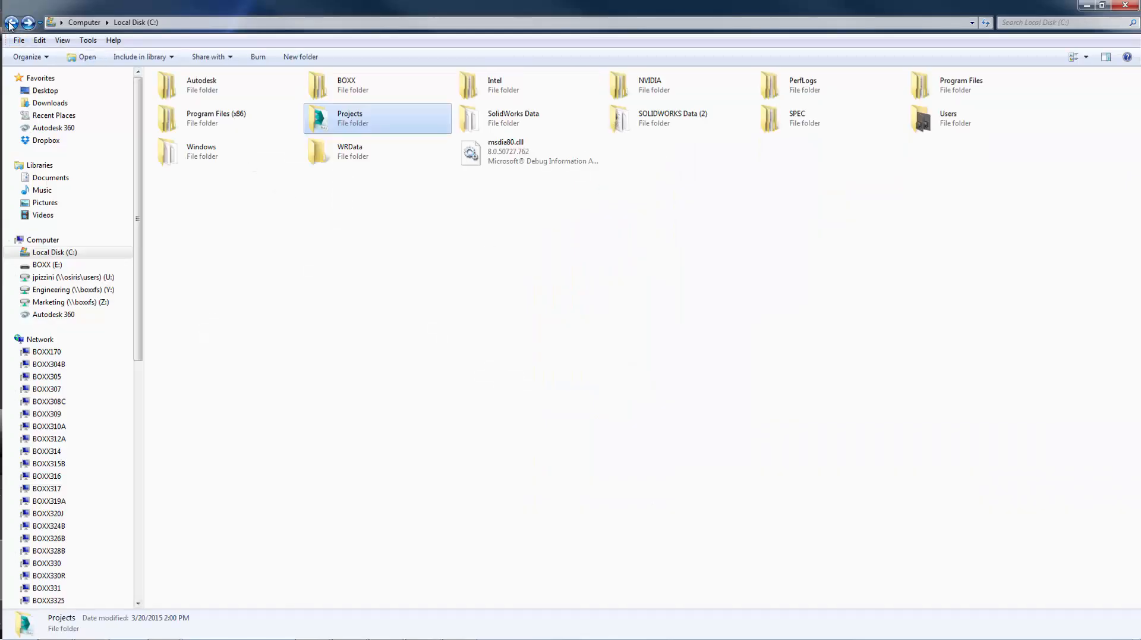
Open the Projects folder's sharing settings and add Everyone to the share list.
right_click(360, 121)
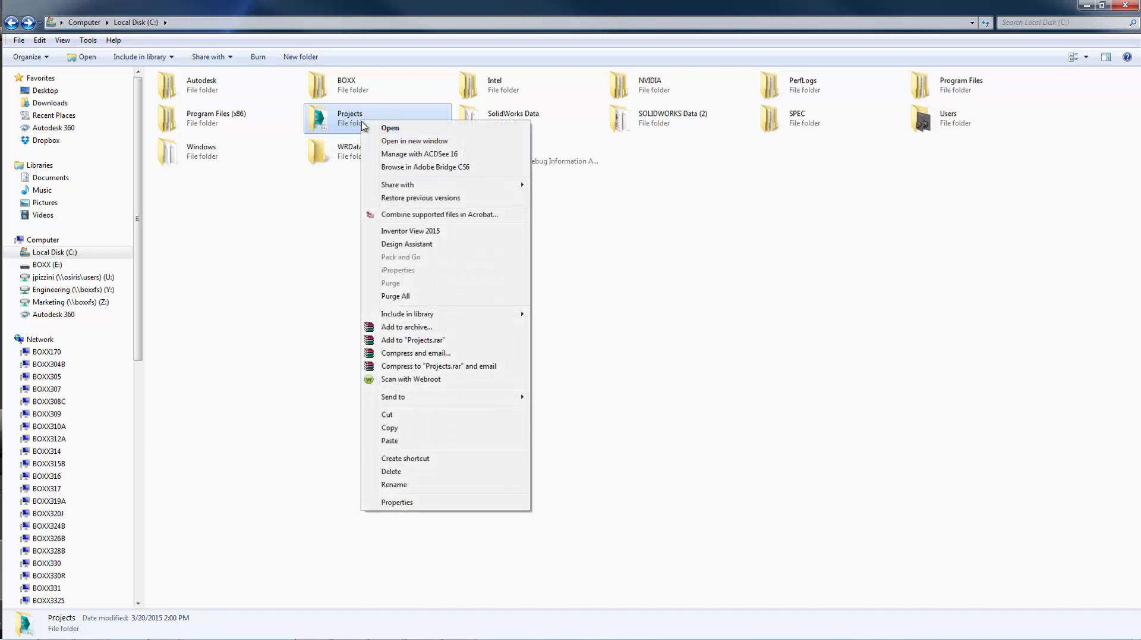
click(397, 502)
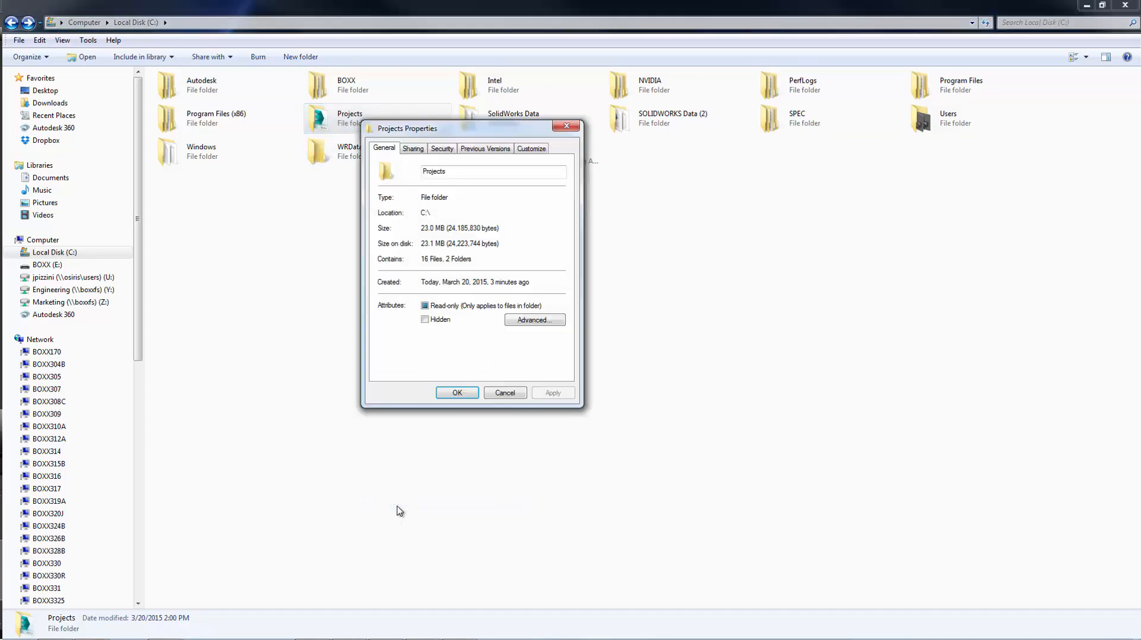
click(414, 149)
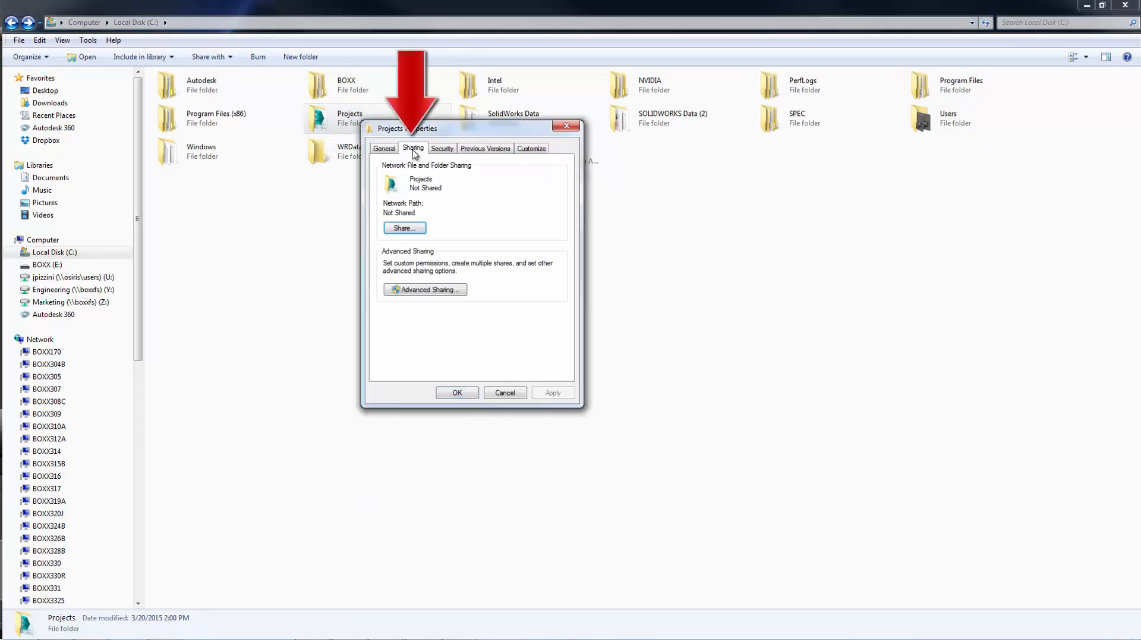
click(408, 229)
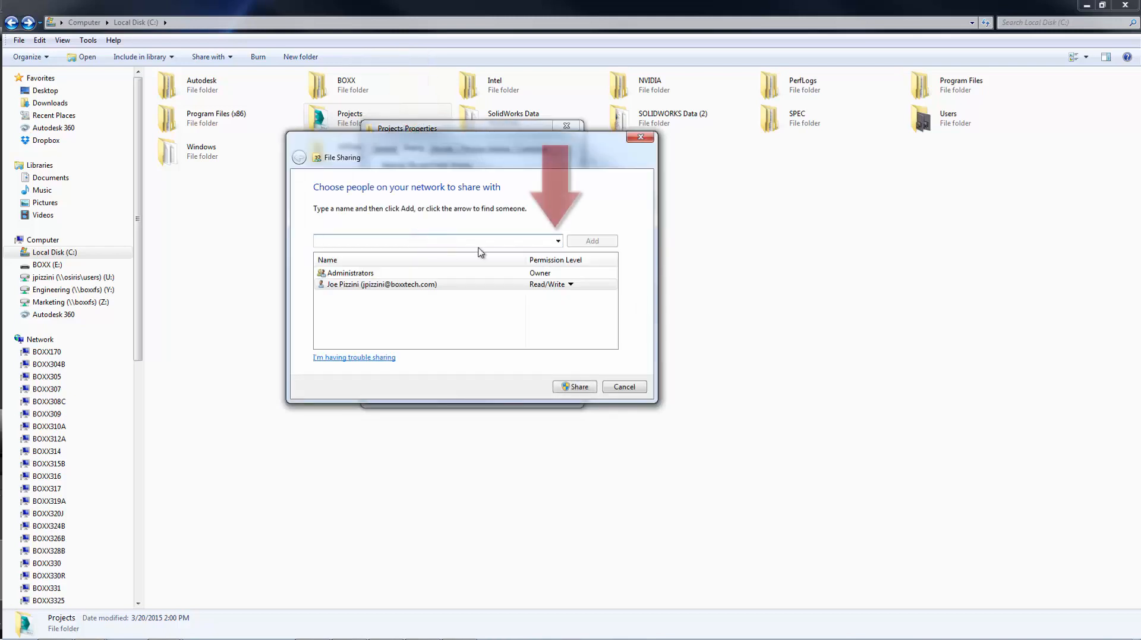
click(558, 240)
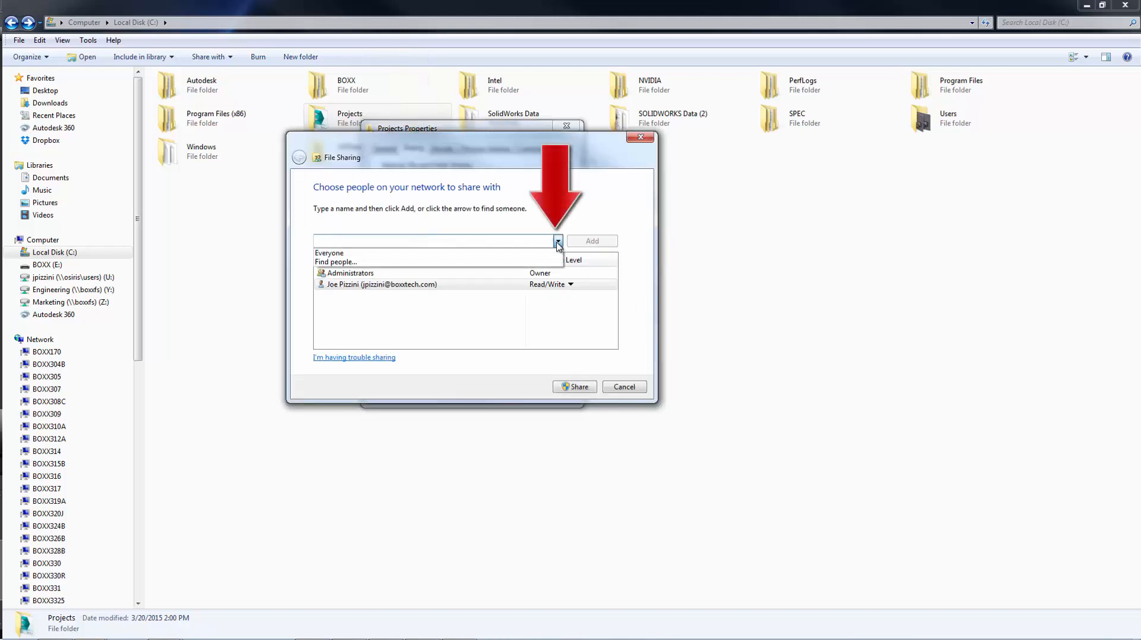
click(448, 255)
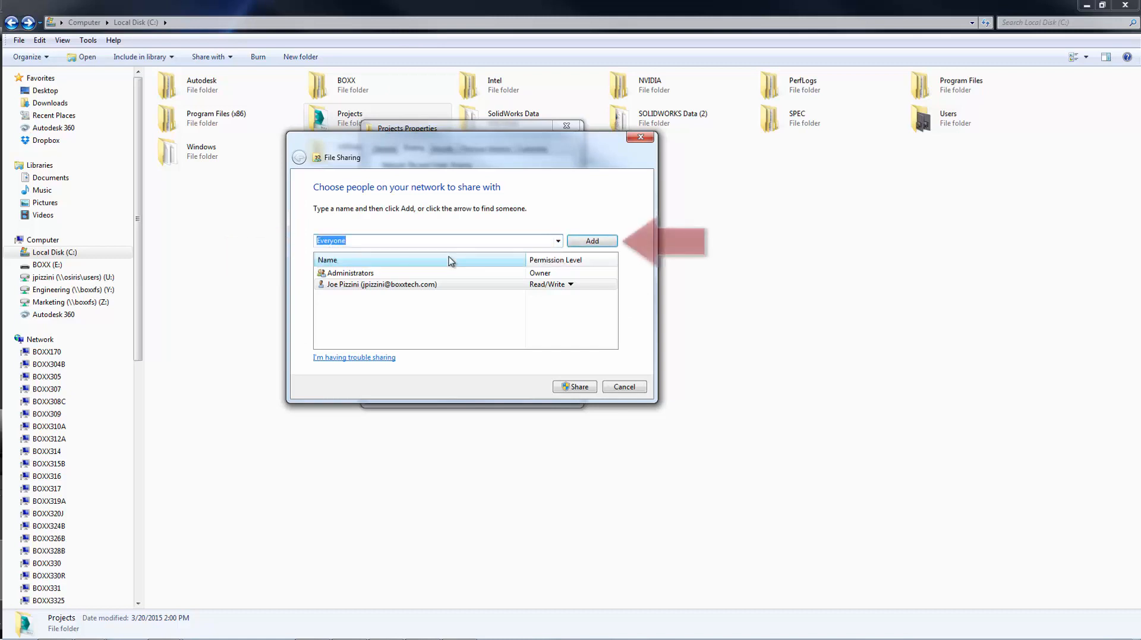
click(592, 240)
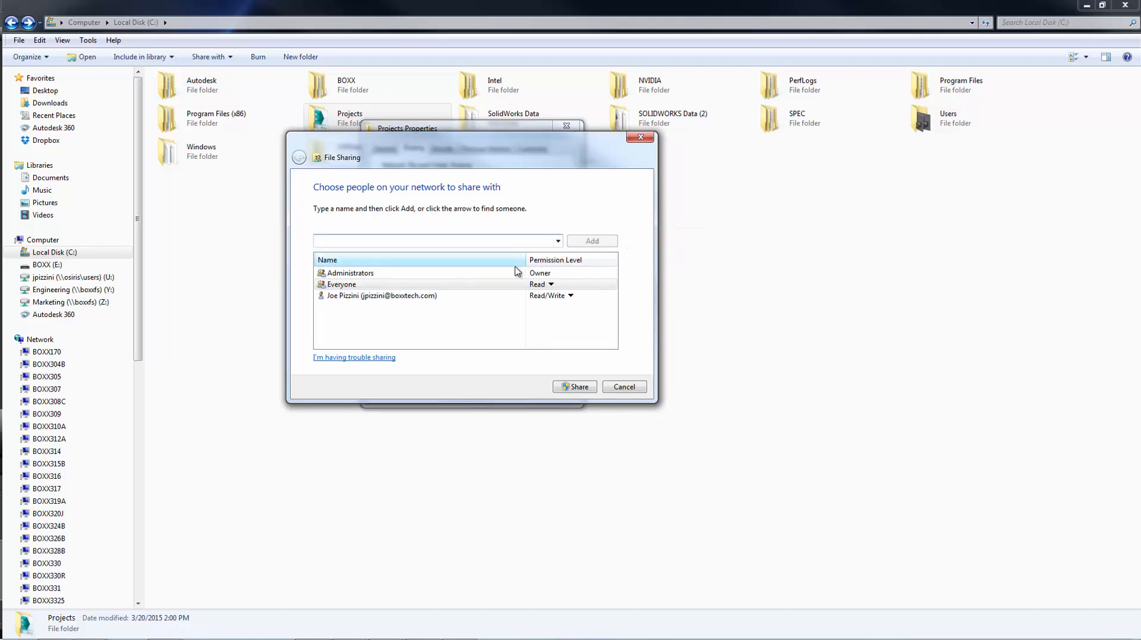
Give Everyone Read/Write access and share Projects as \\BOXX345A\Projects.
click(546, 286)
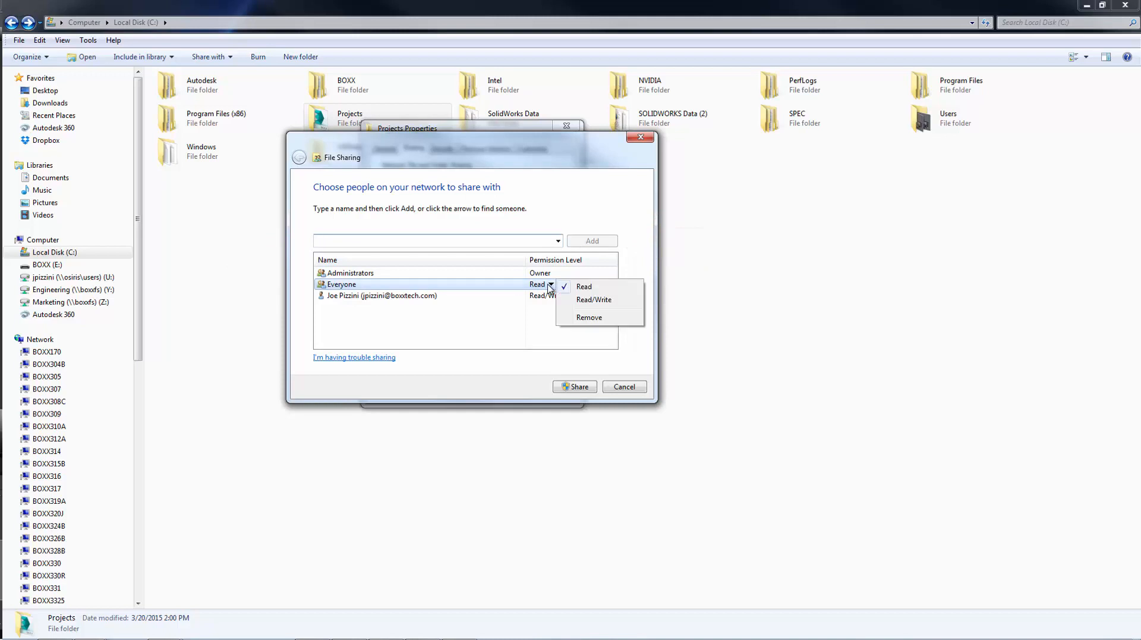
click(593, 301)
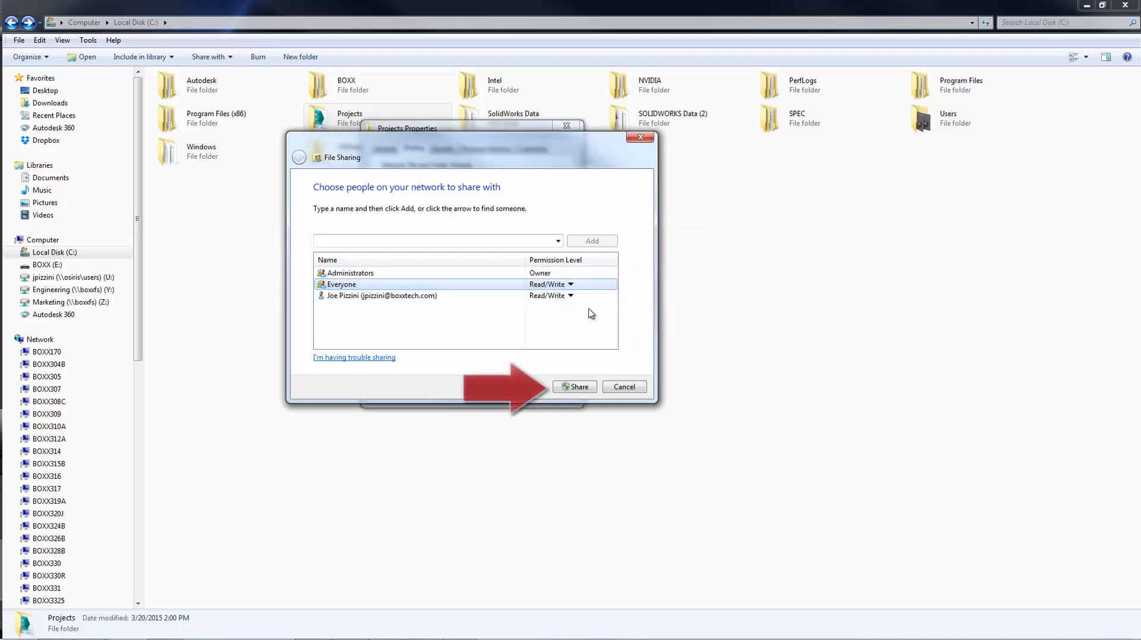
click(576, 387)
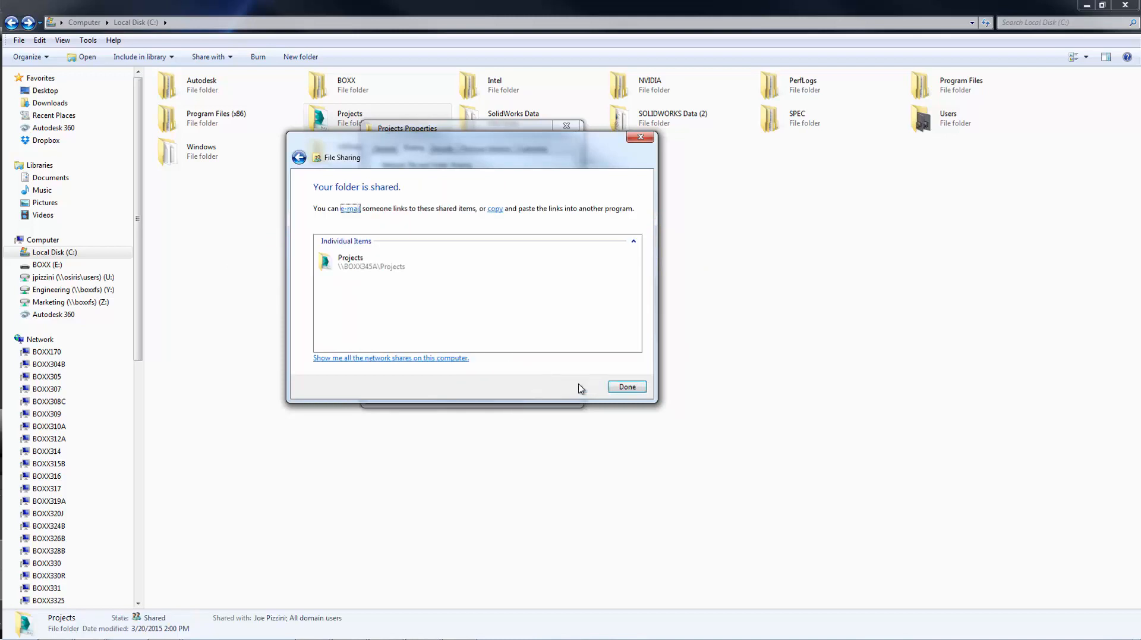
click(397, 268)
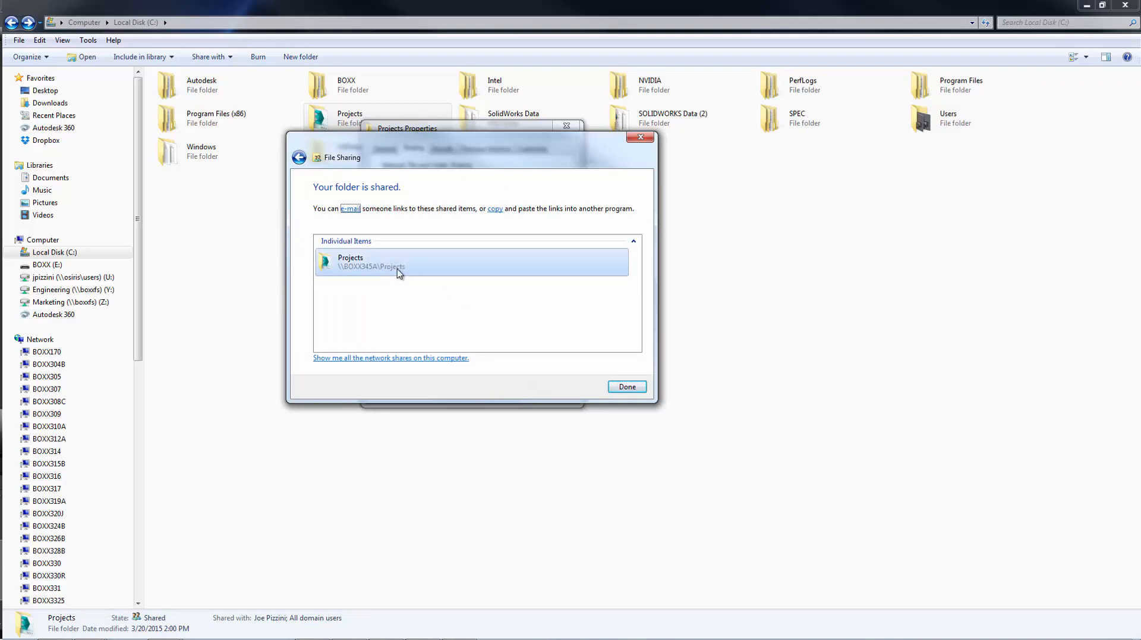
double_click(398, 269)
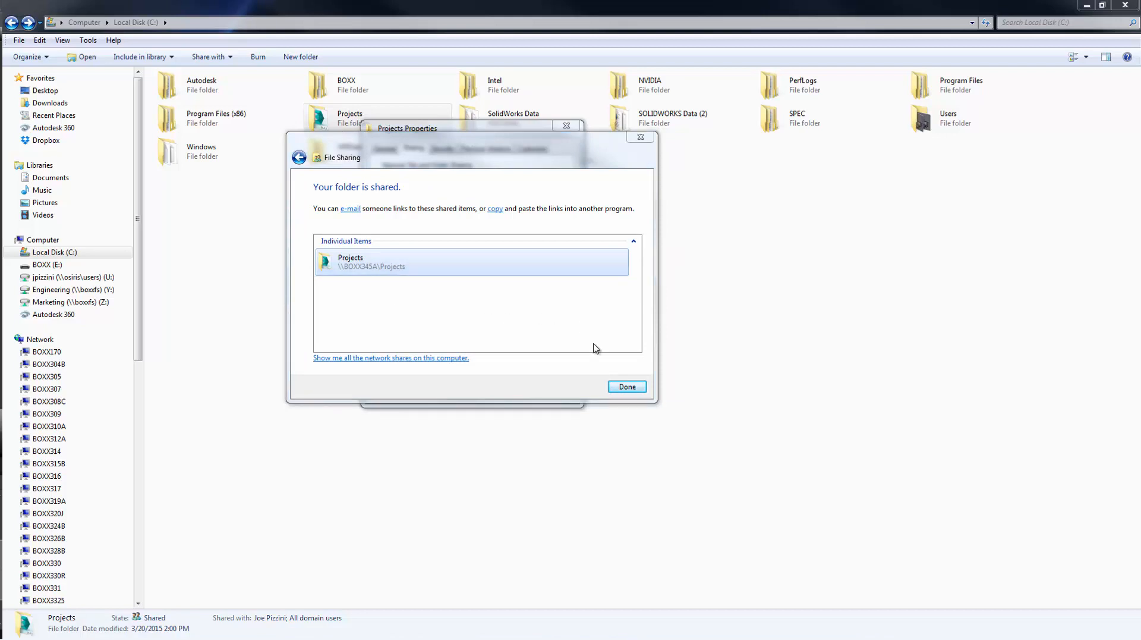
click(626, 386)
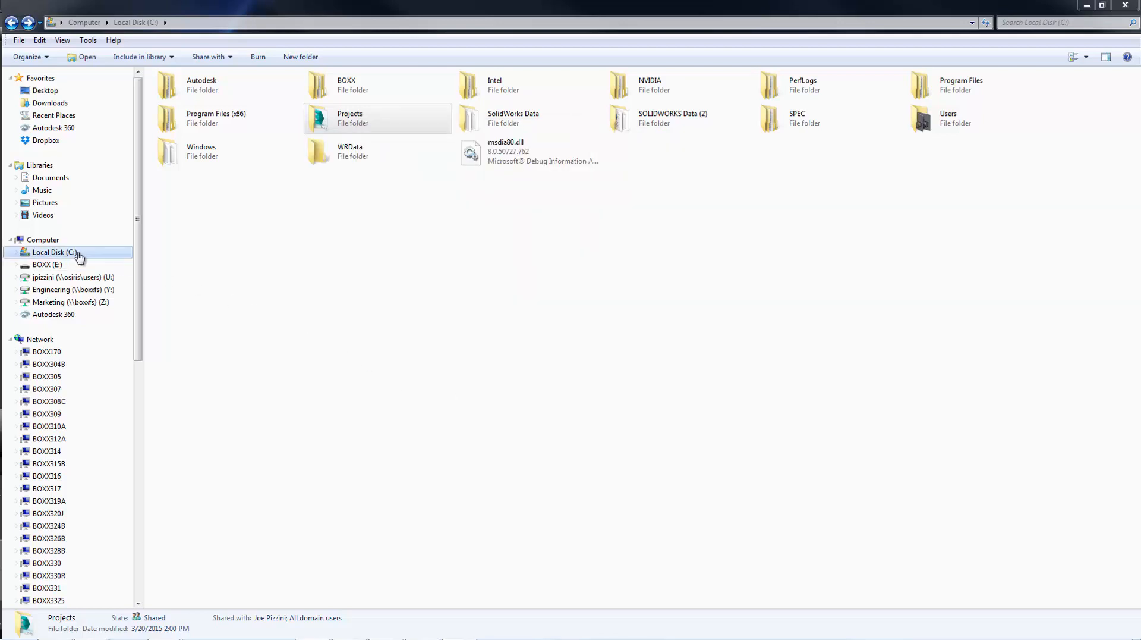
Map \\BOXX345A\Projects as network drive V: on the local computer.
click(42, 239)
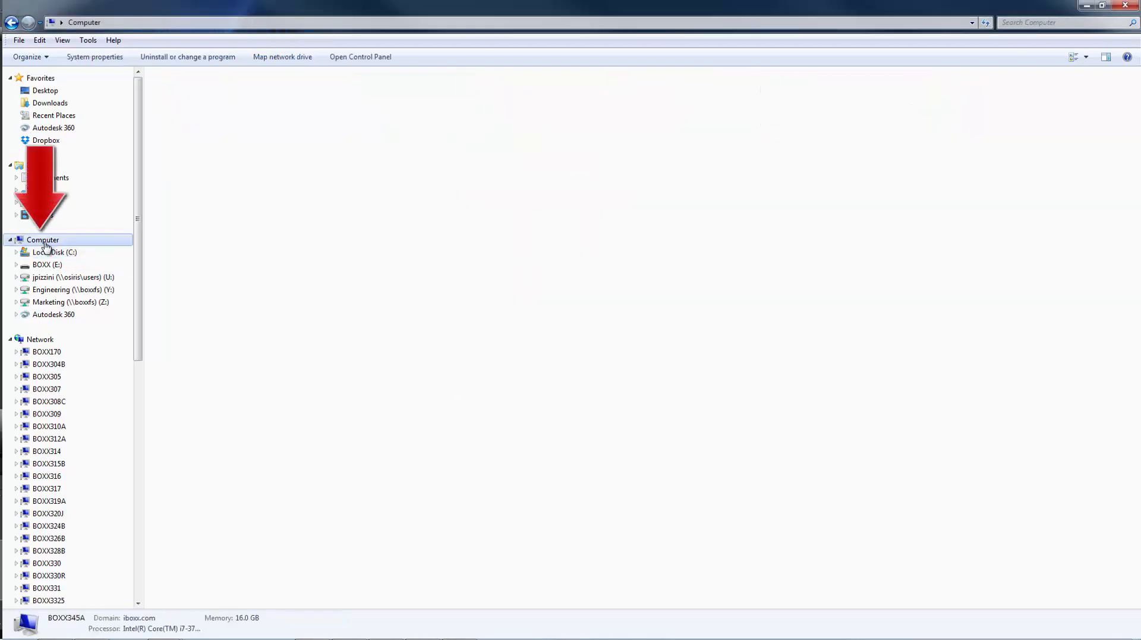
click(324, 57)
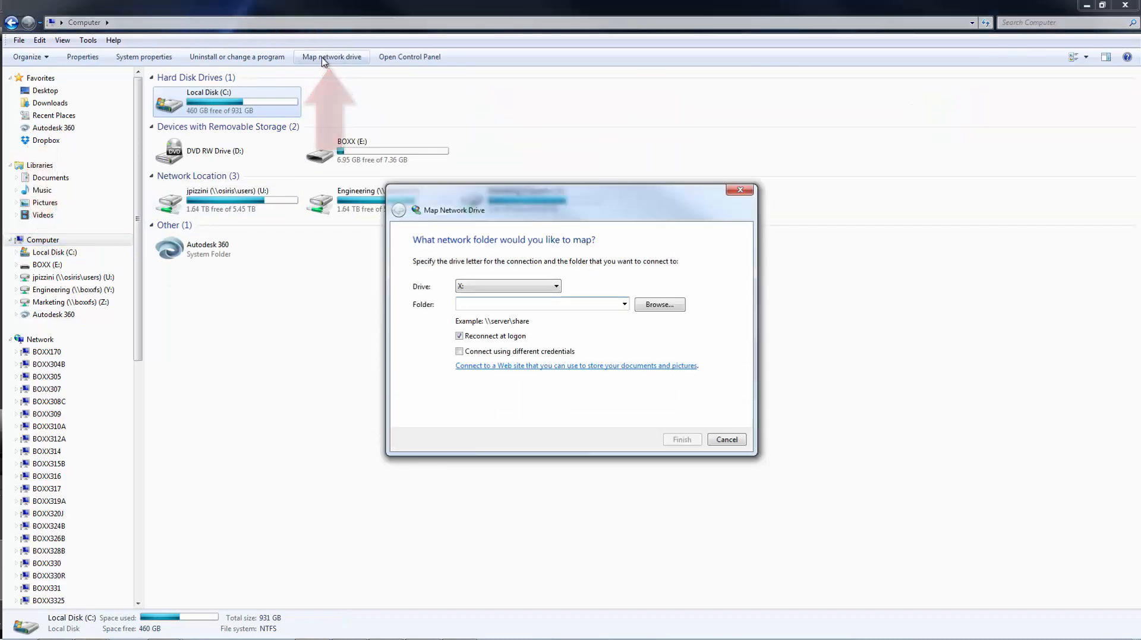
click(516, 286)
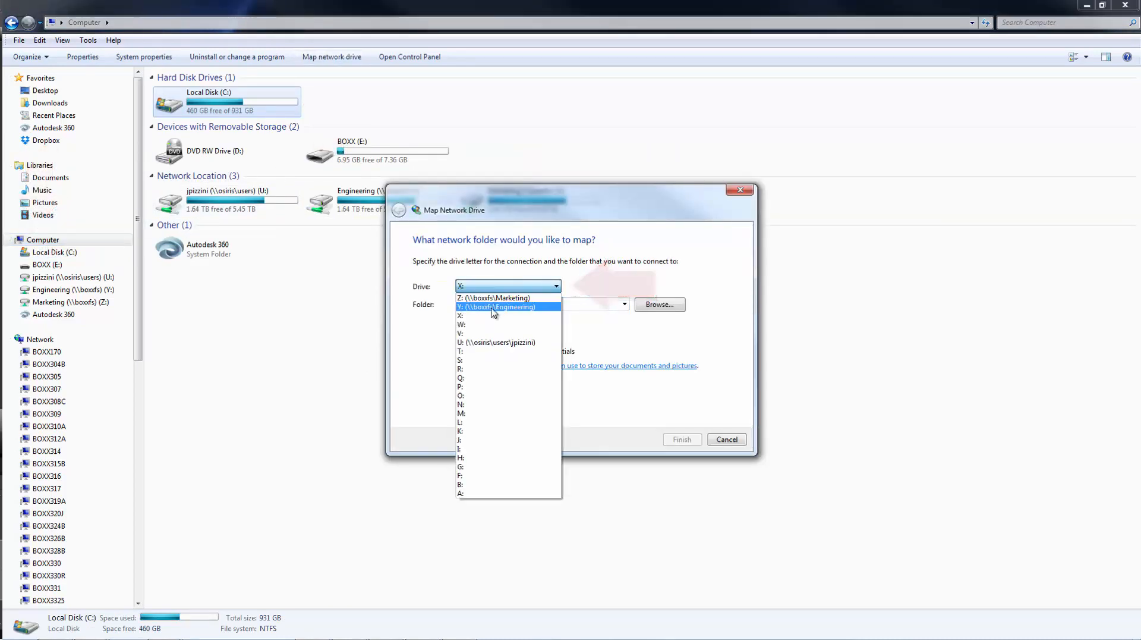
click(469, 333)
click(481, 304)
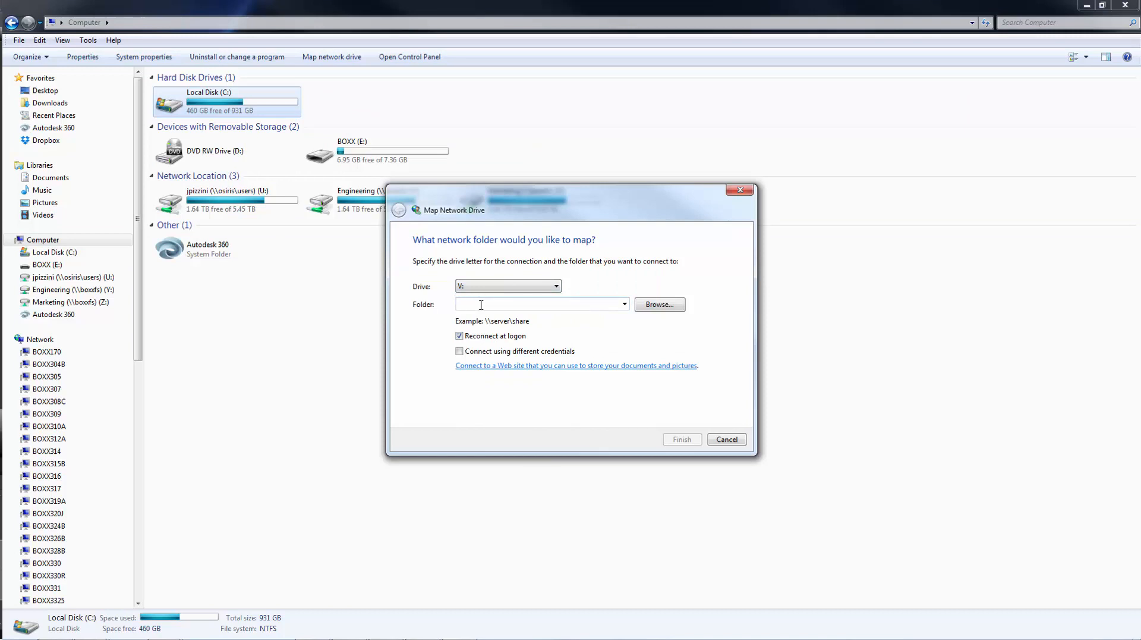
text(\\BOXX345A\Projects)
key(Return)
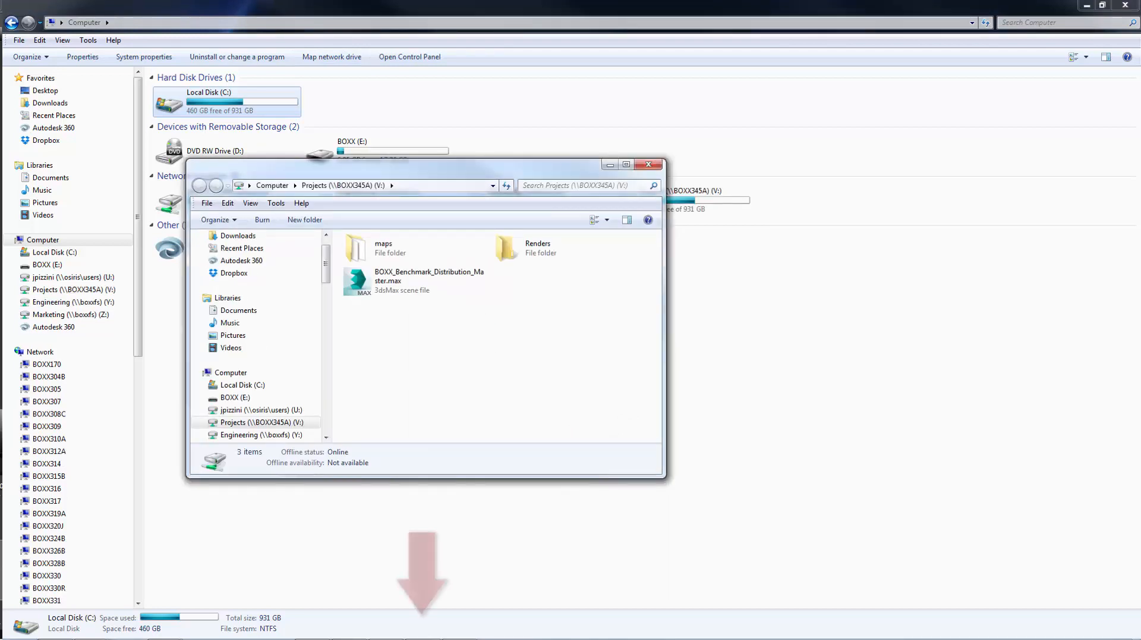
On the remote node, map \\BOXX345A\Projects as drive V: using network credentials, then minimize the viewer.
click(428, 629)
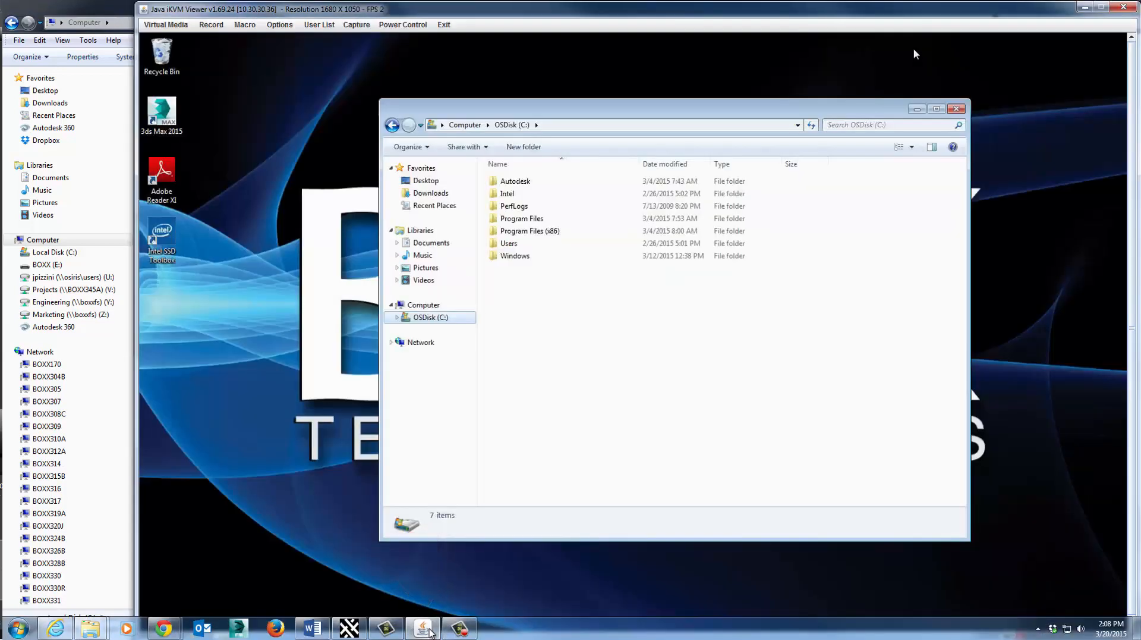
click(423, 305)
click(712, 147)
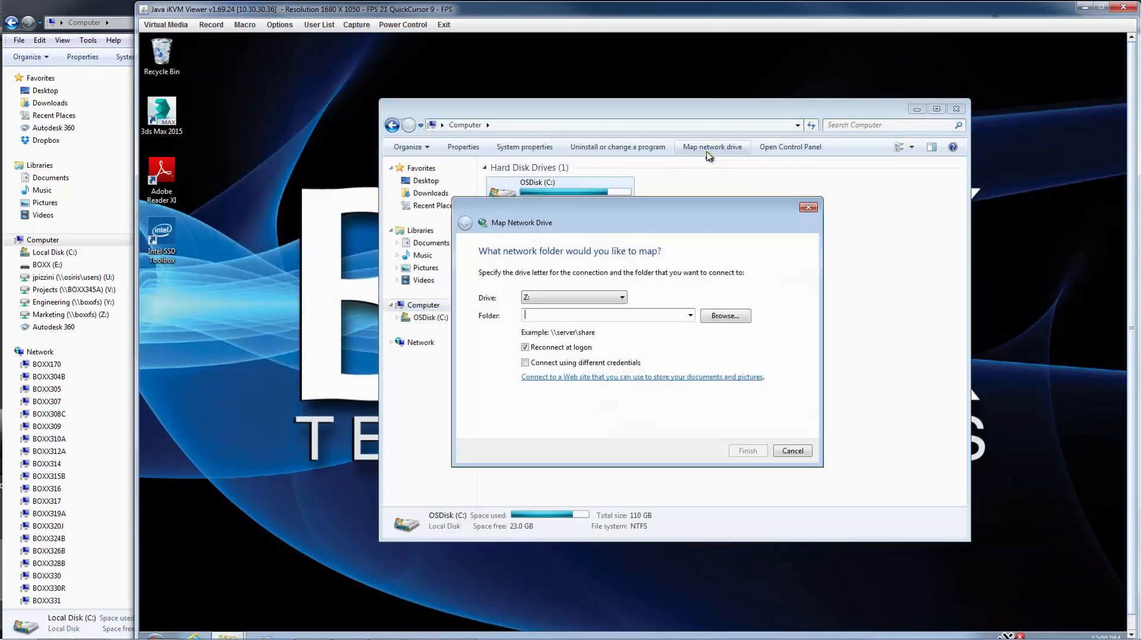
click(591, 297)
click(571, 341)
text(\BOXX345A\P)
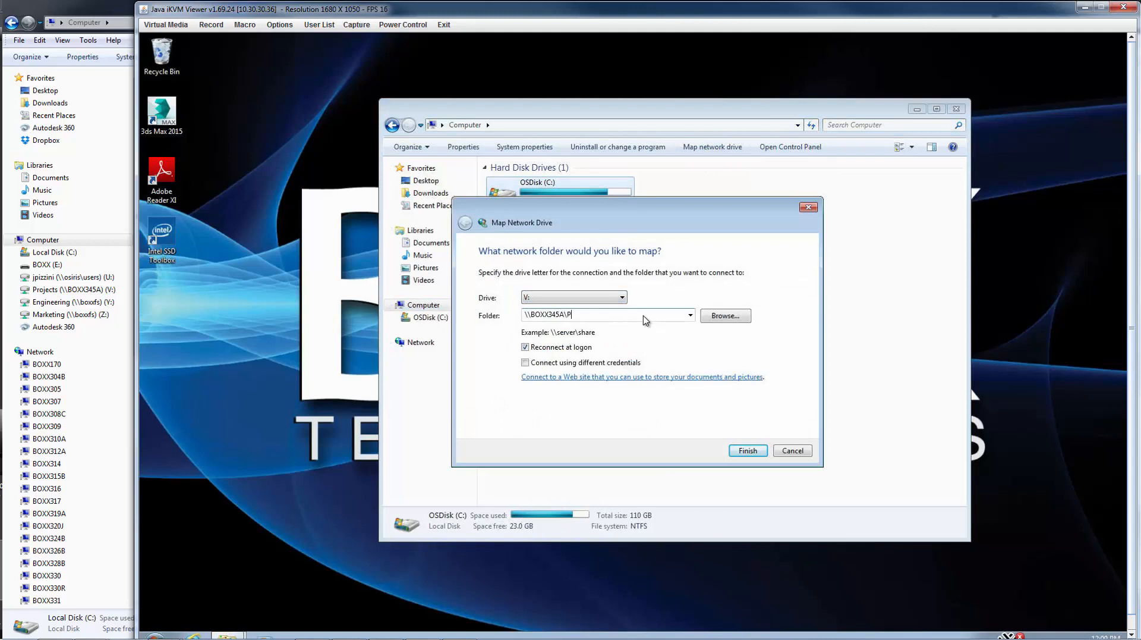
text(roject)
key(Return)
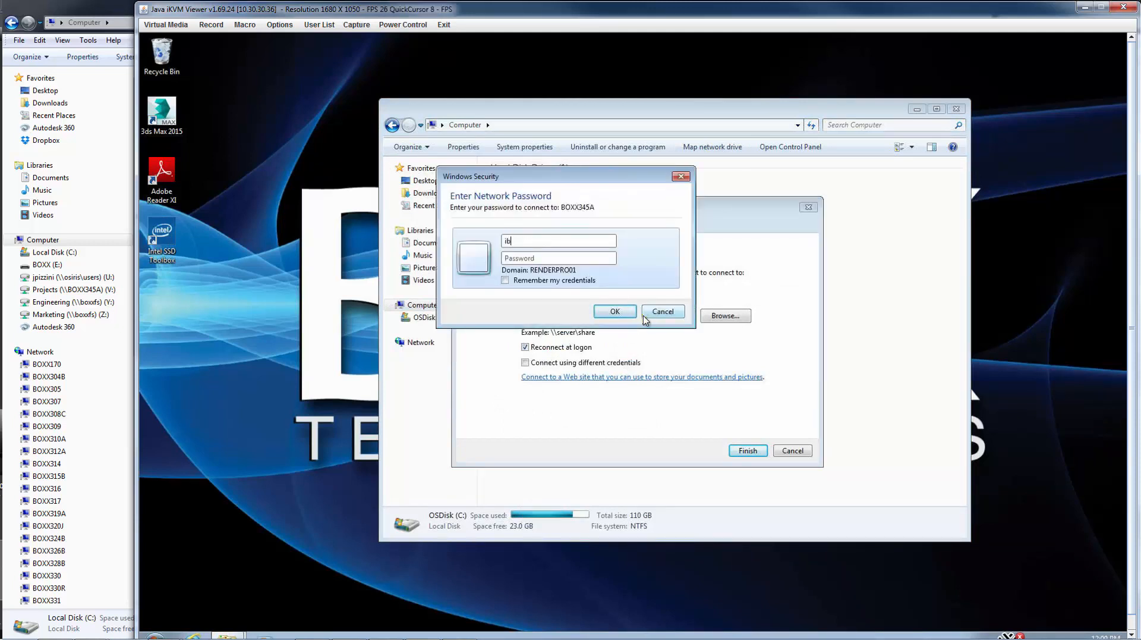
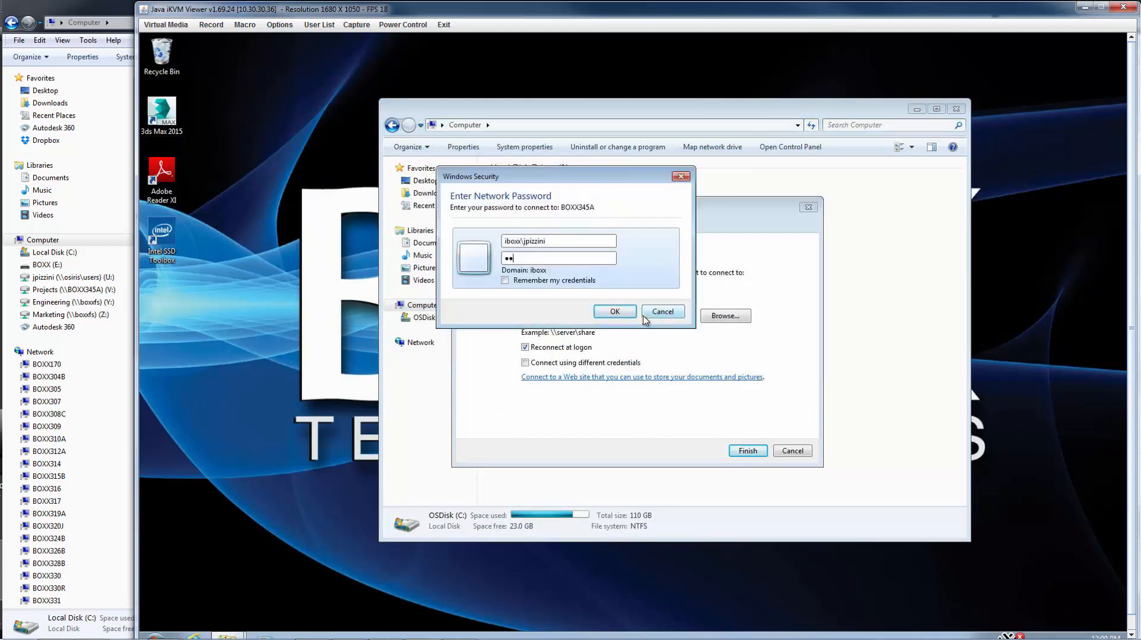
key(Return)
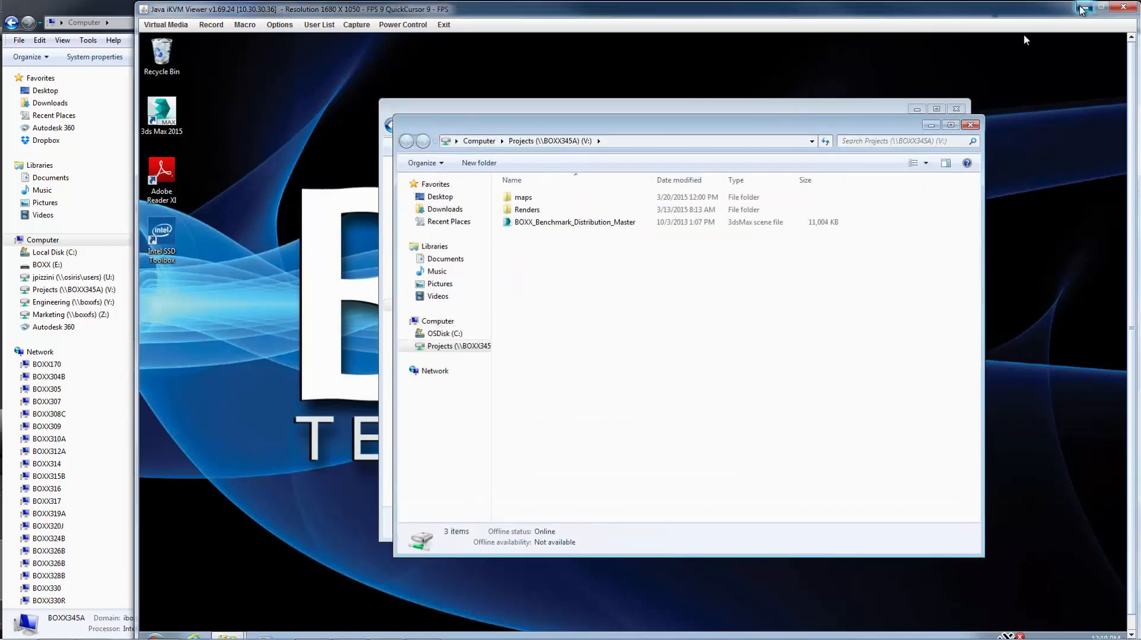
click(1085, 7)
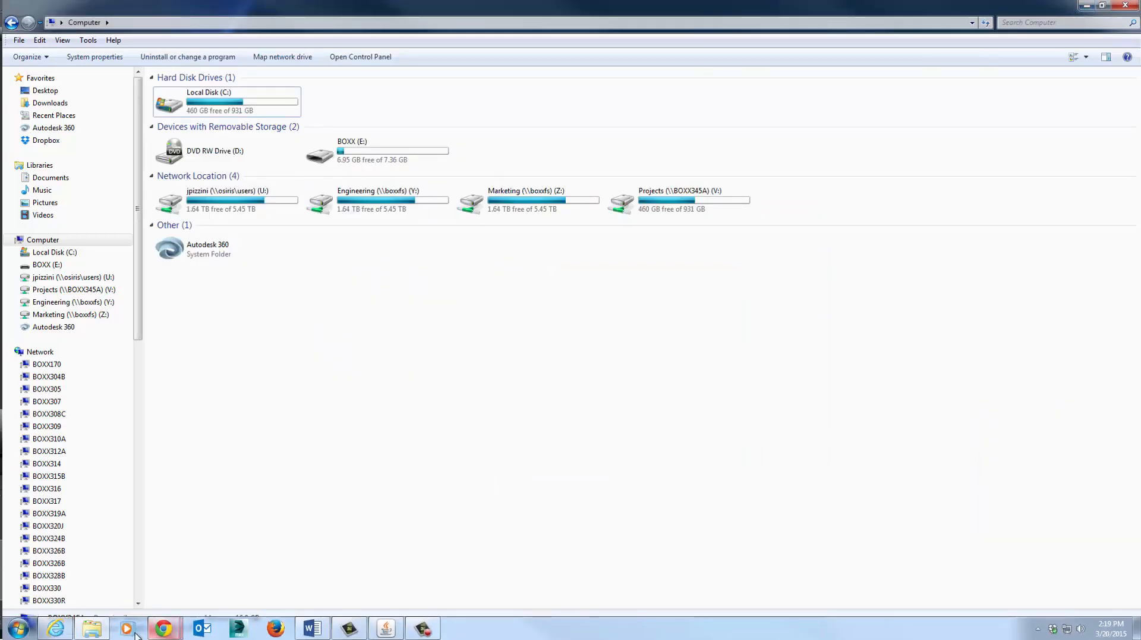
Launch Backburner 2015 Manager locally, accepting default ports 3234 and 3233.
click(17, 628)
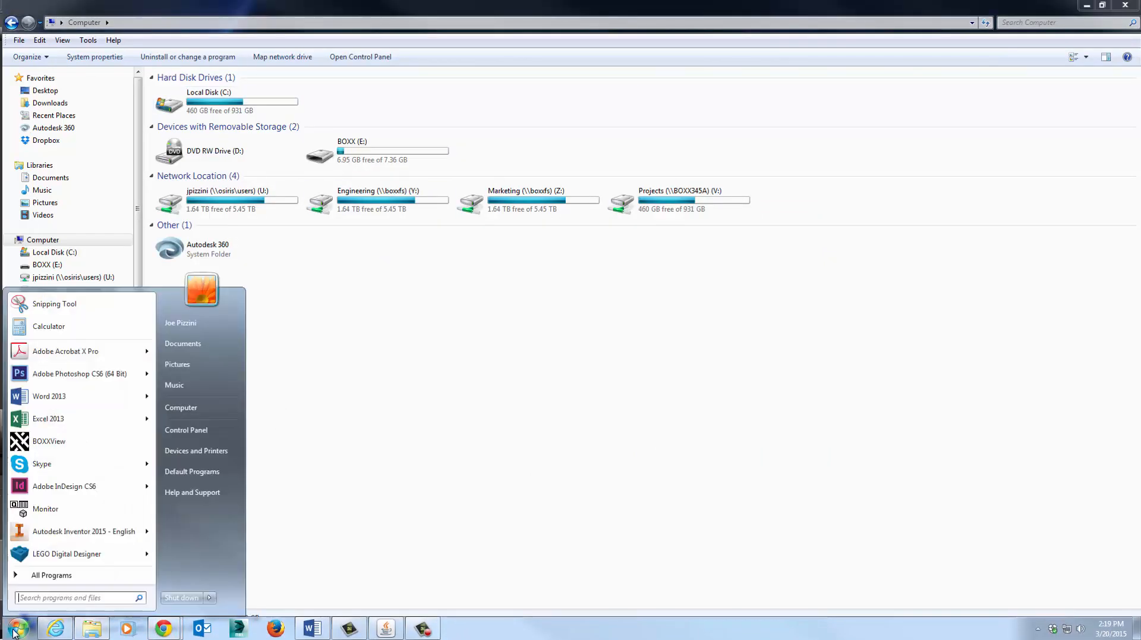
click(49, 575)
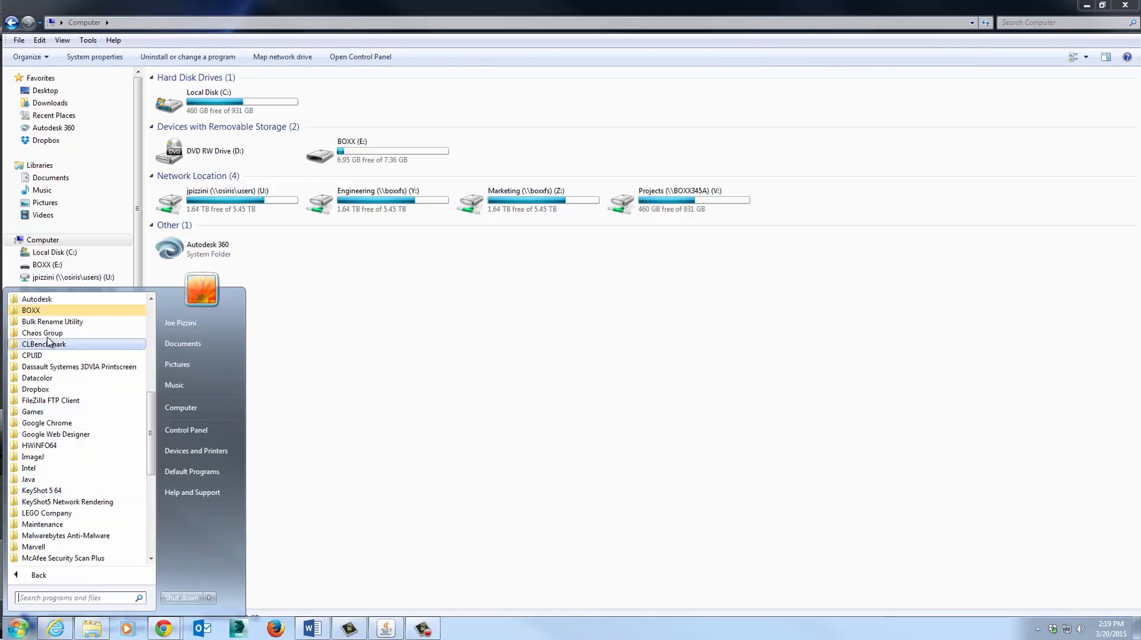
click(43, 299)
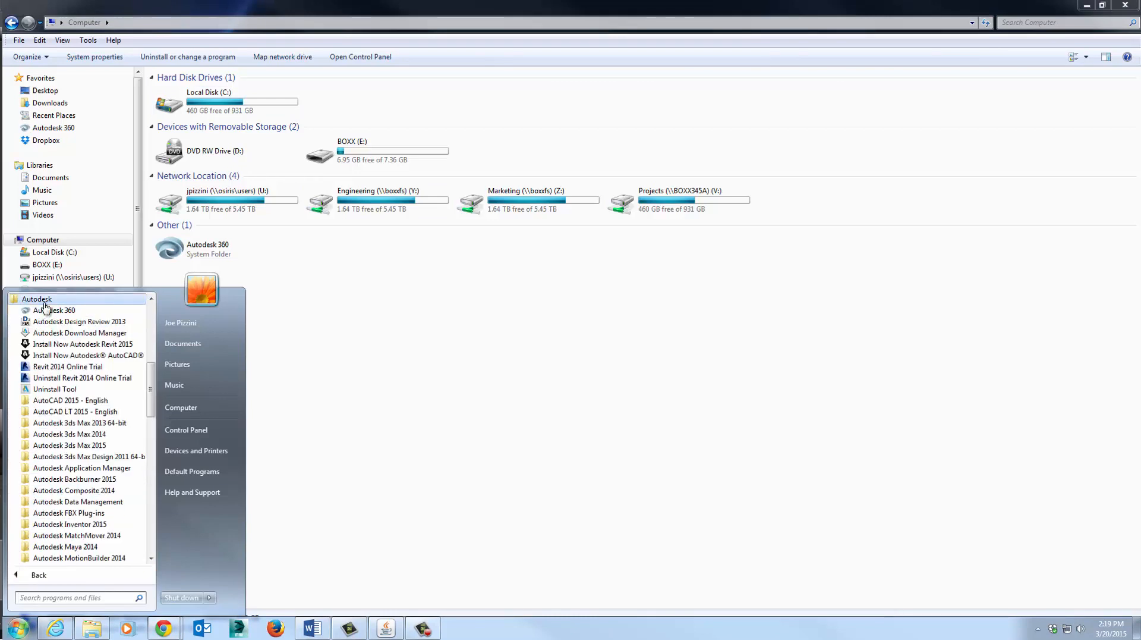
click(66, 479)
click(58, 491)
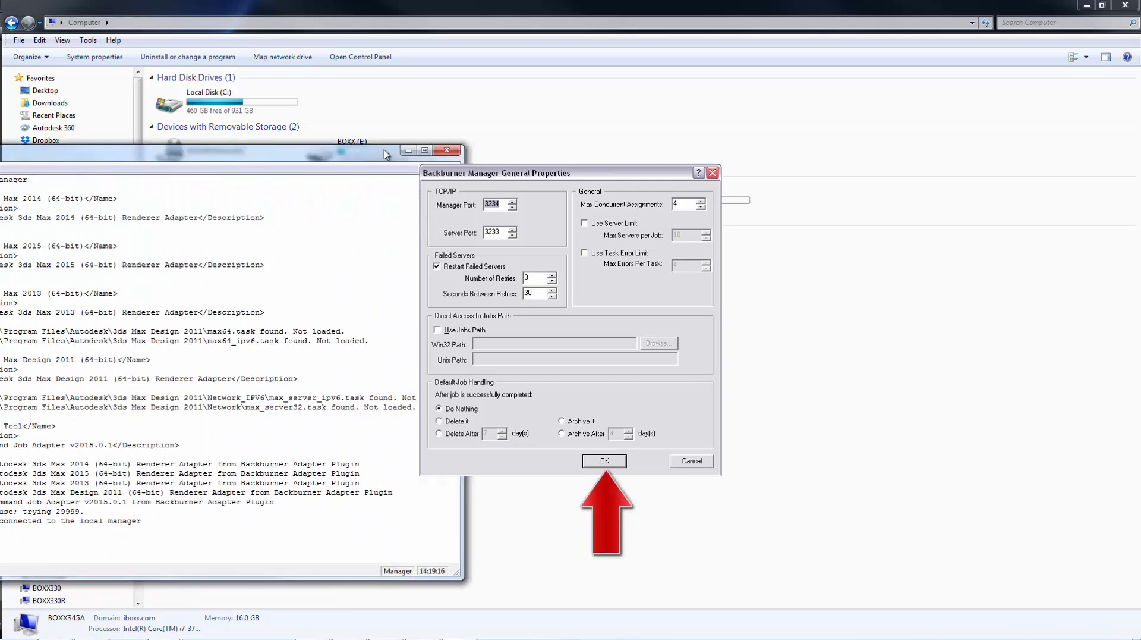
drag(510, 141, 545, 132)
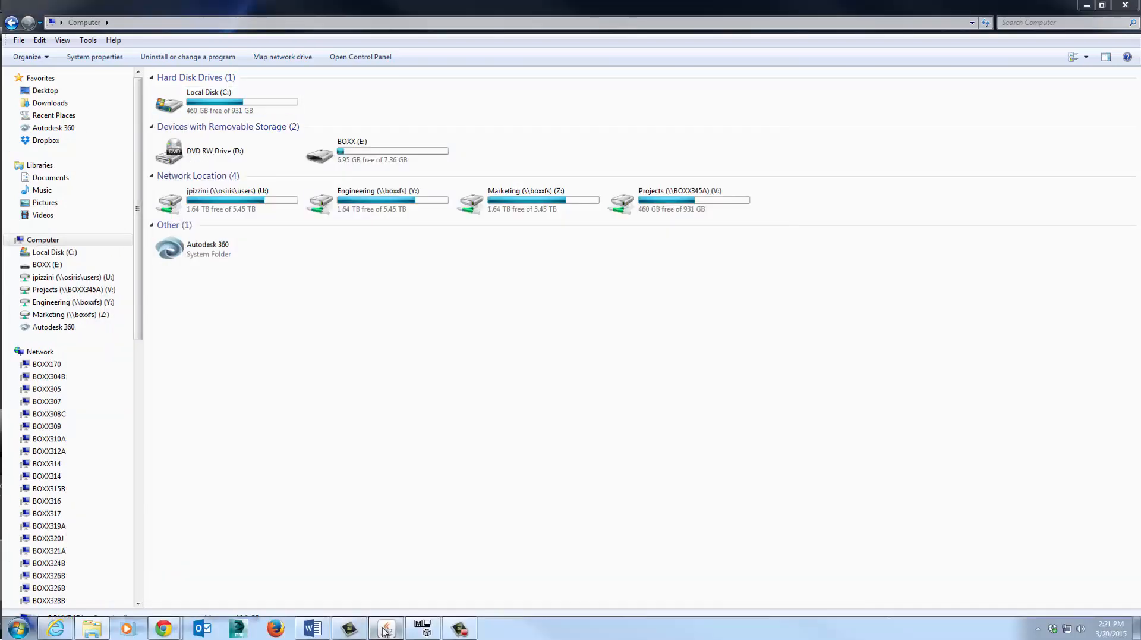
click(385, 629)
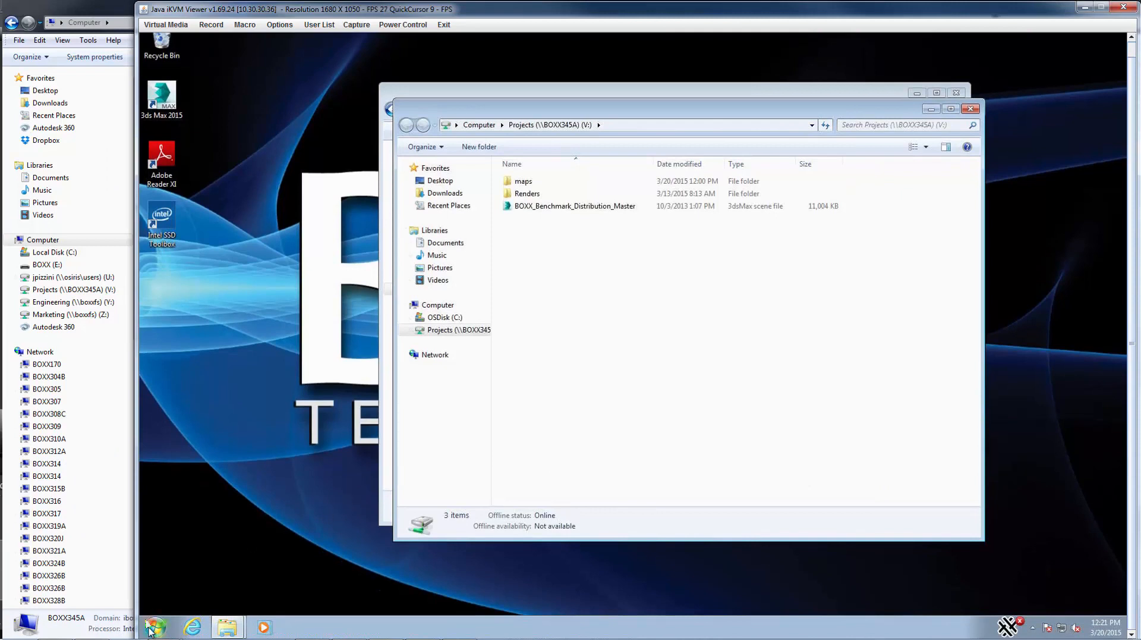
Start Backburner 2015 Server on the remote node so it registers with manager 10.30.30.38.
click(152, 629)
click(202, 575)
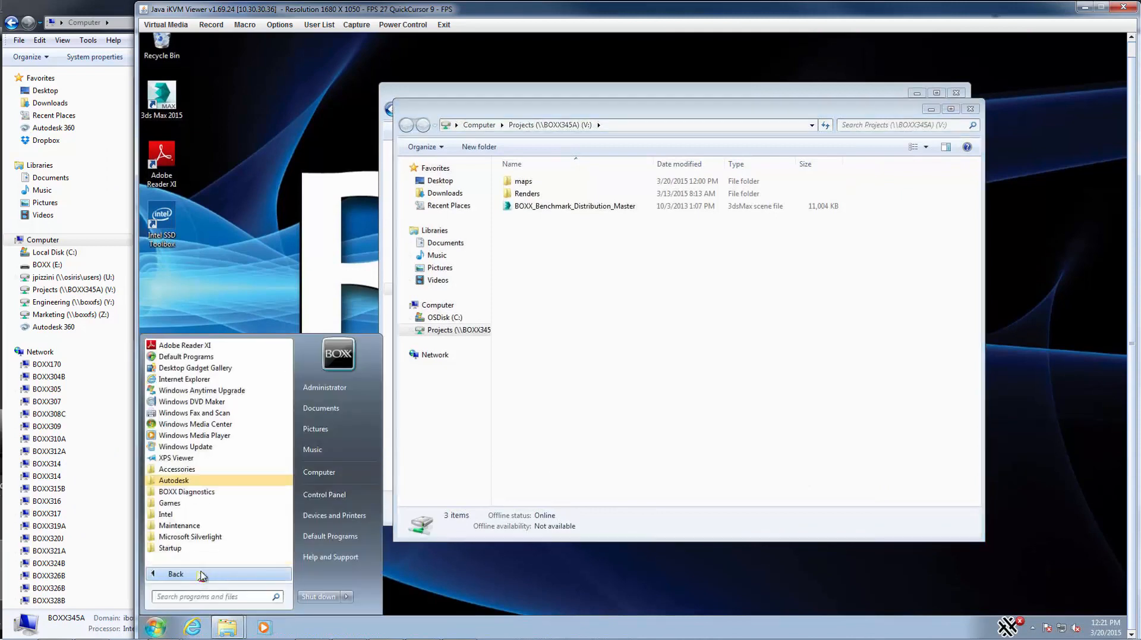
click(176, 481)
click(189, 526)
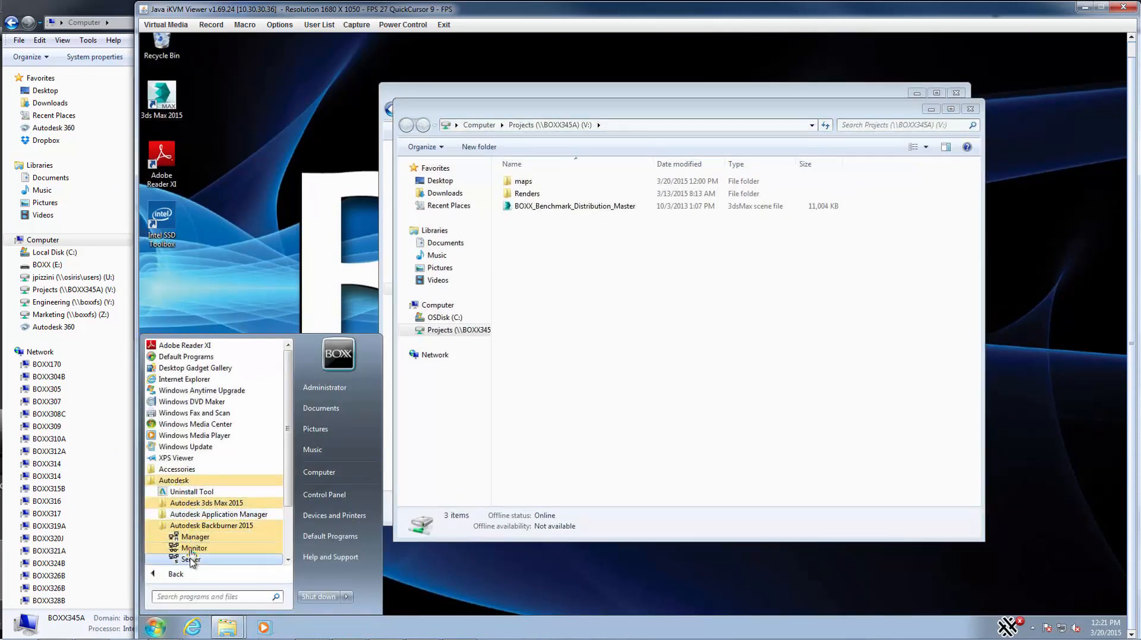
click(191, 559)
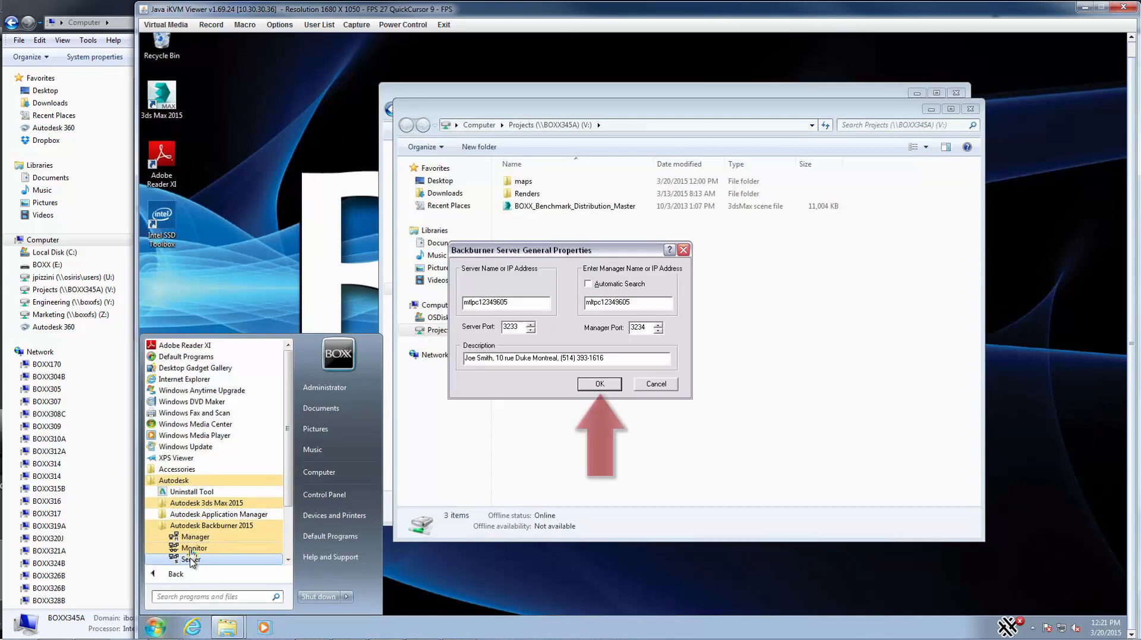
click(600, 383)
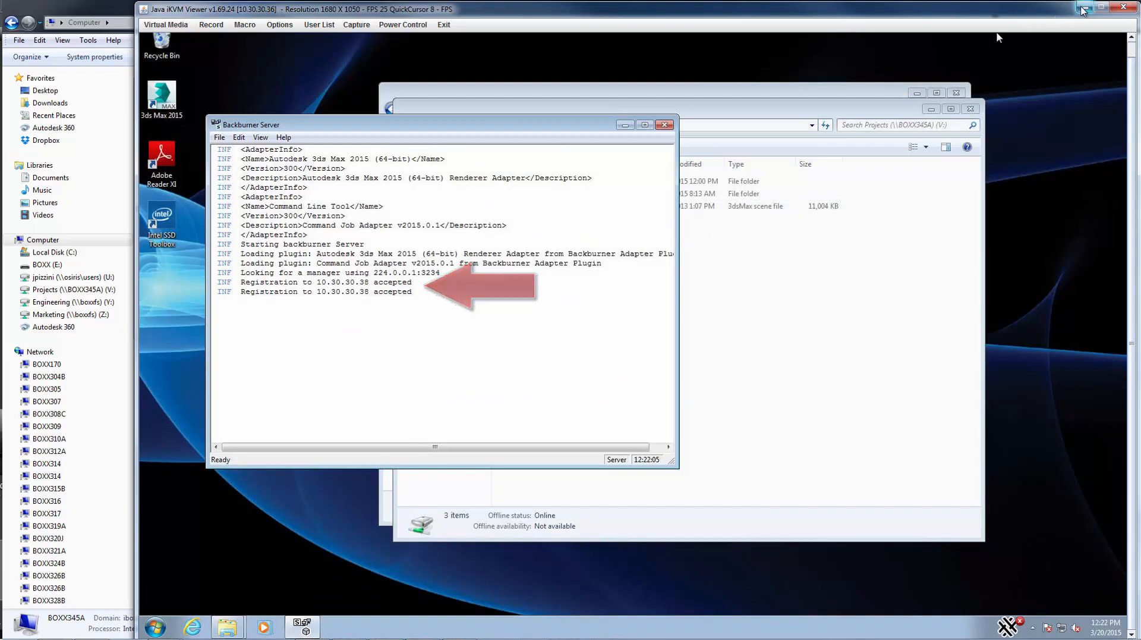
click(1084, 7)
click(1084, 7)
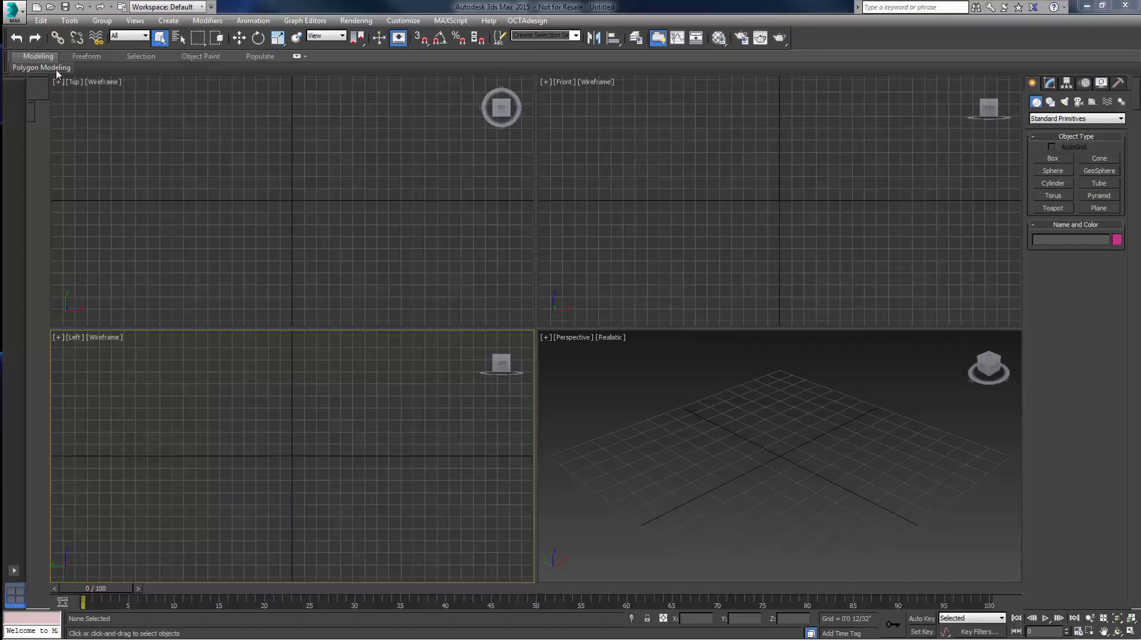
Open BOXX_Benchmark_Distribution_Master.max from the Projects share on V:.
click(20, 22)
click(40, 97)
click(141, 49)
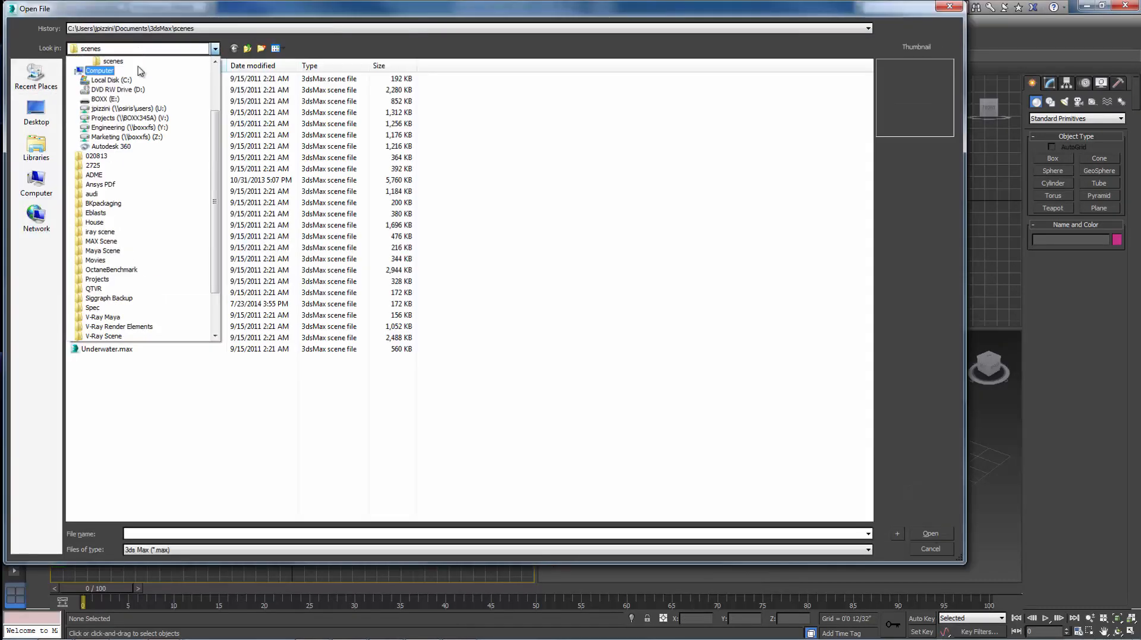
click(145, 116)
double_click(372, 83)
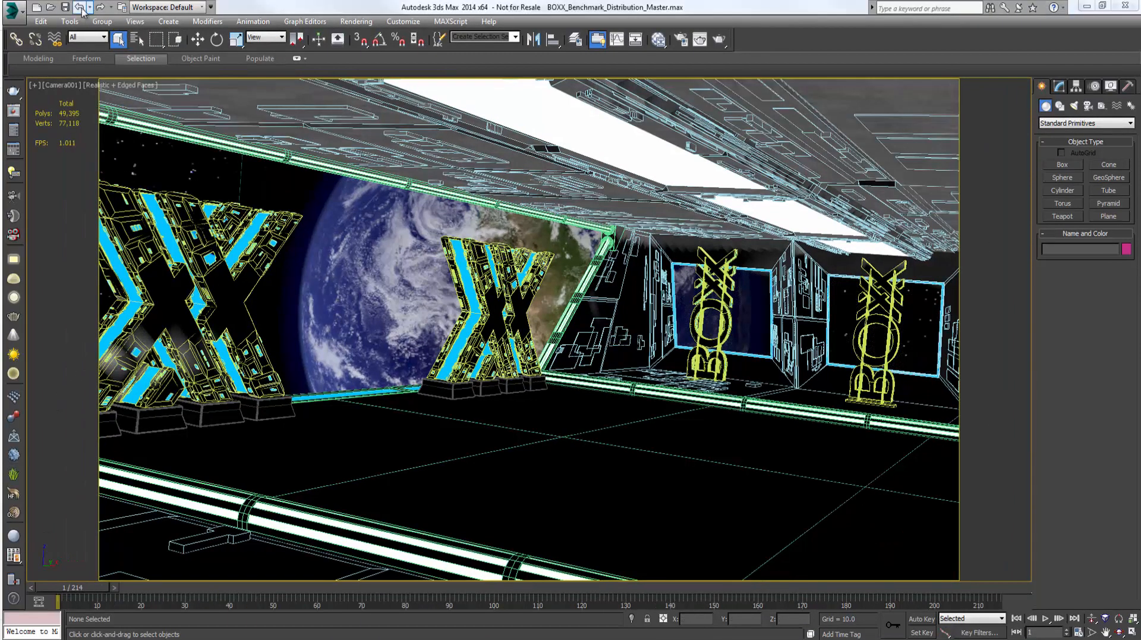
In Asset Tracking, select all map files (00.jpg through WoodFine000) and set their path to V:\maps.
click(13, 8)
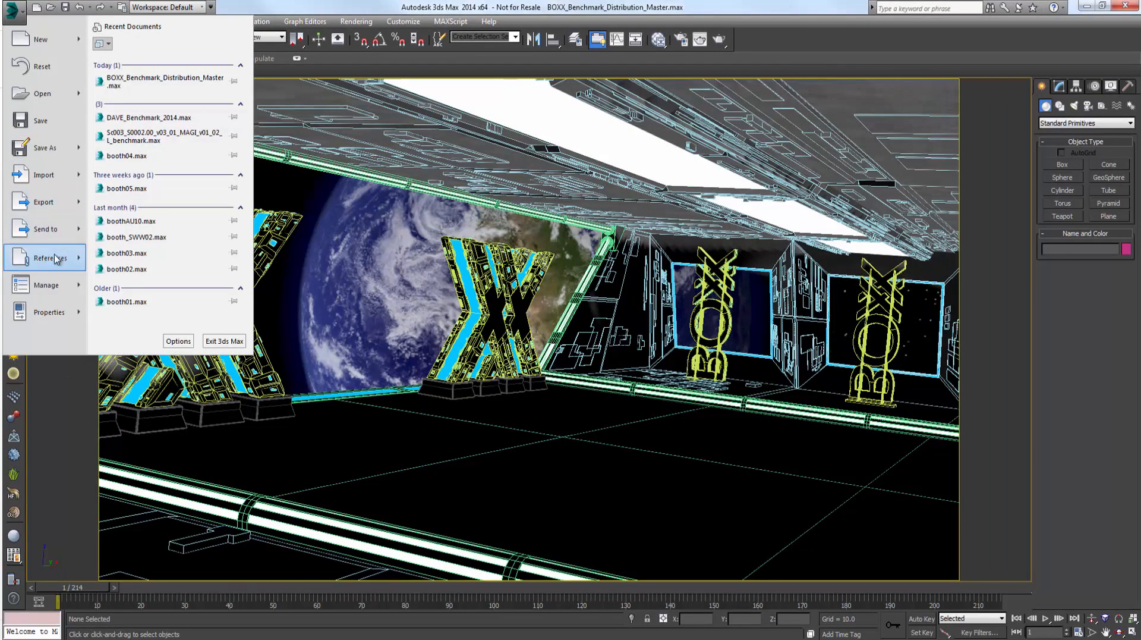
mouse_move(59, 257)
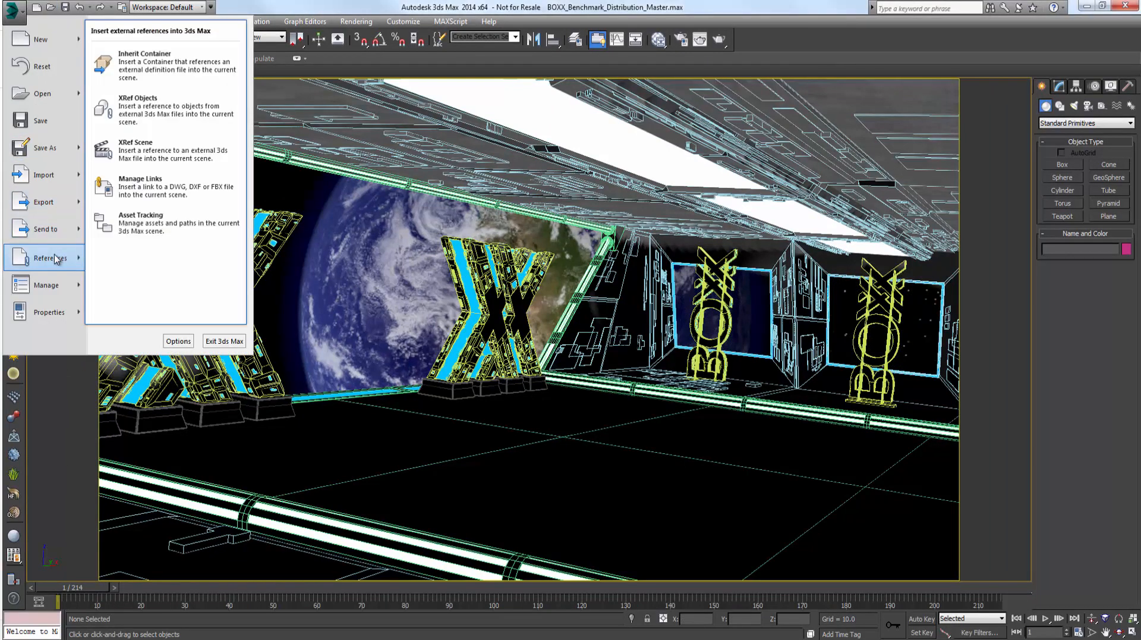
click(130, 228)
click(74, 136)
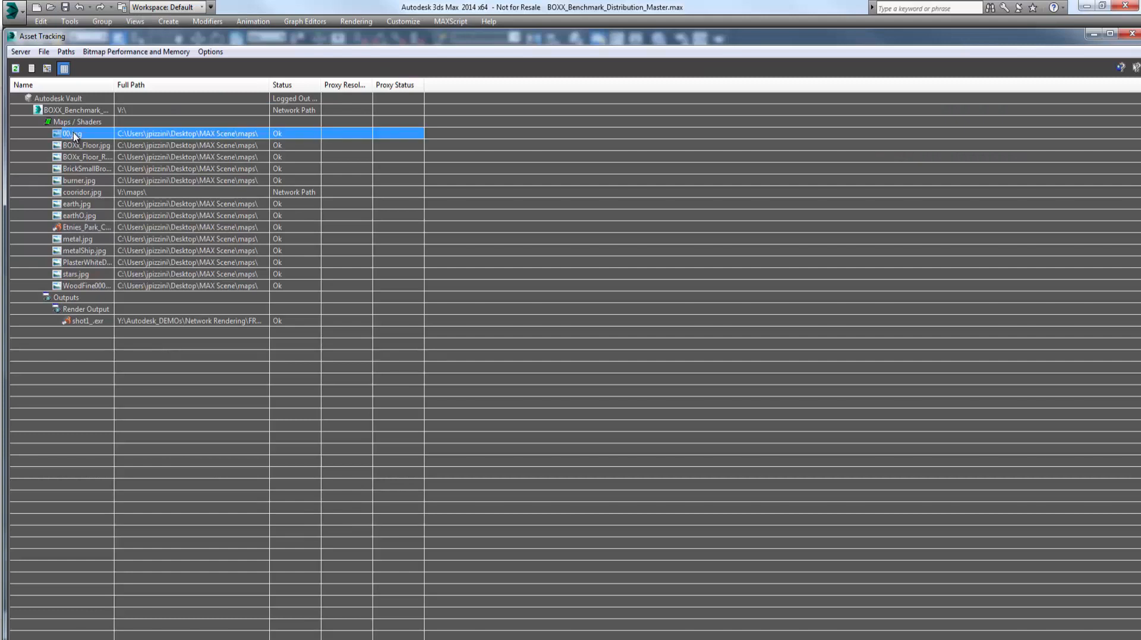
shift+click(75, 284)
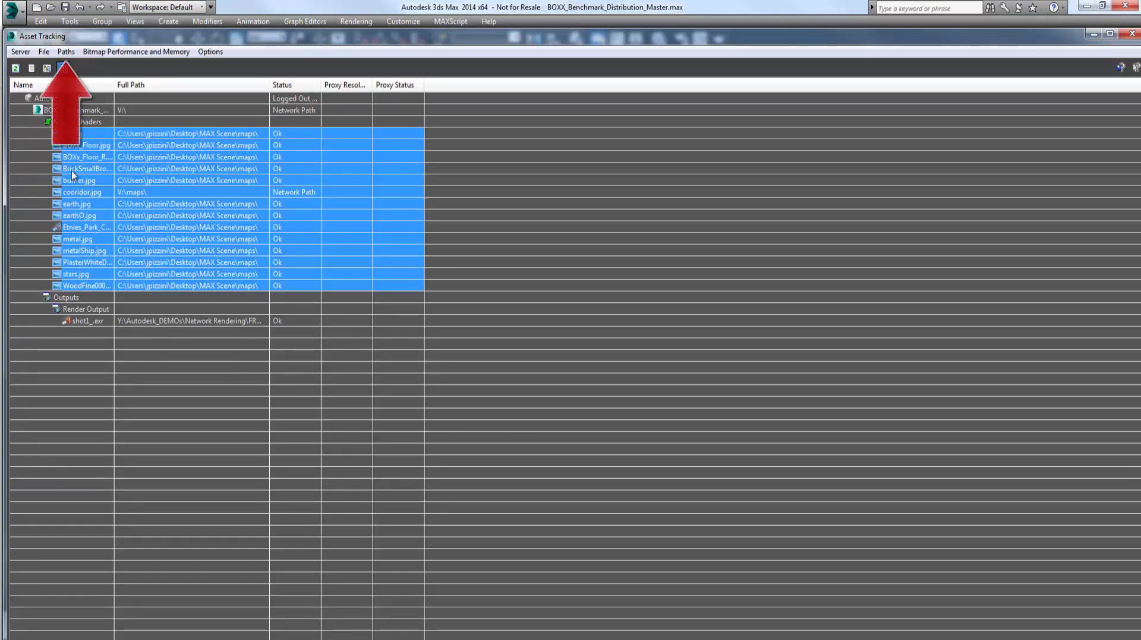
click(66, 53)
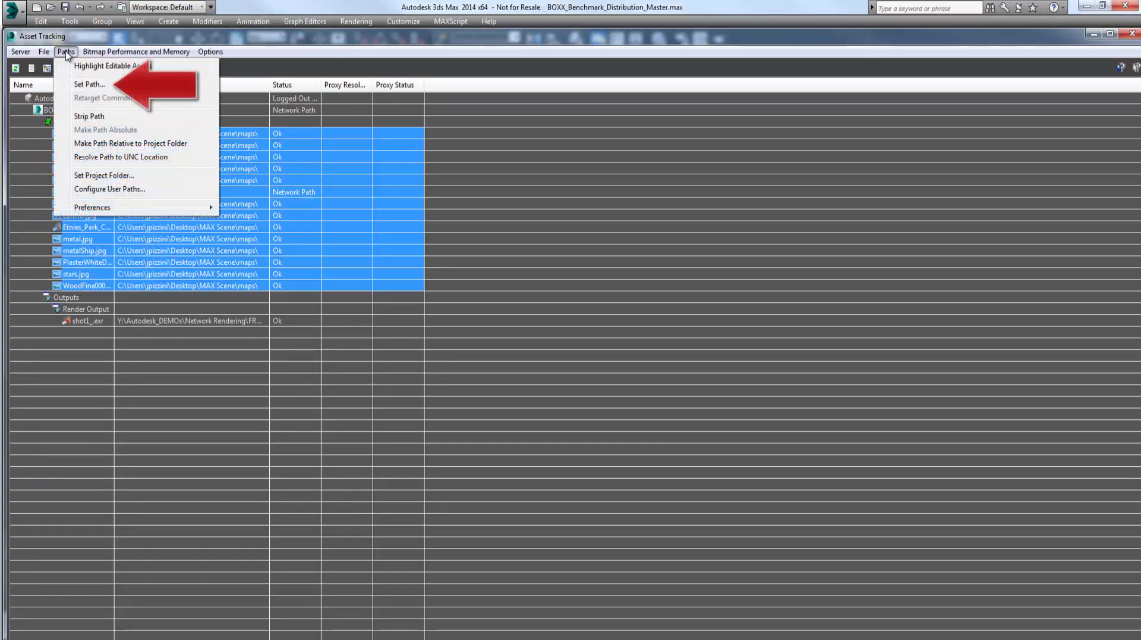
click(79, 85)
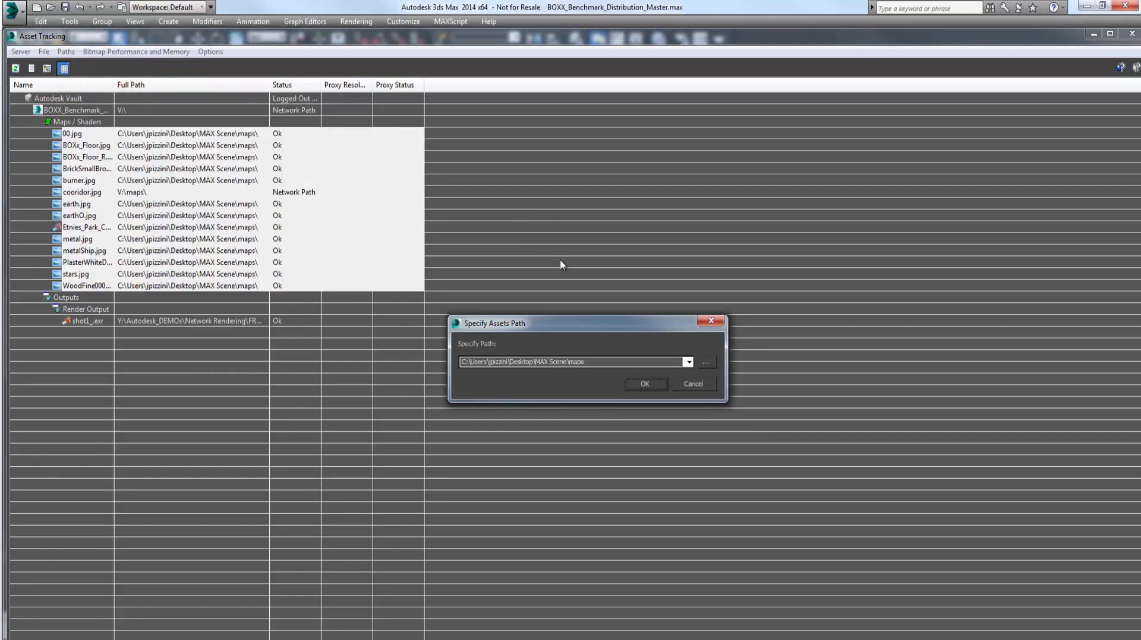
click(713, 363)
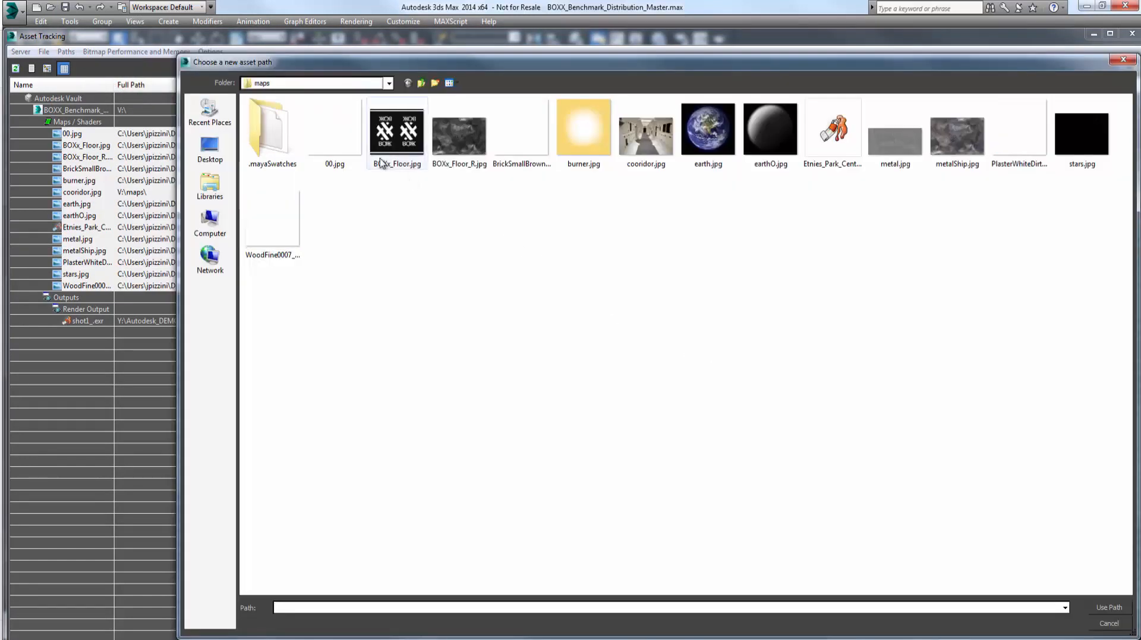
click(294, 85)
scroll(297, 119, up, 3)
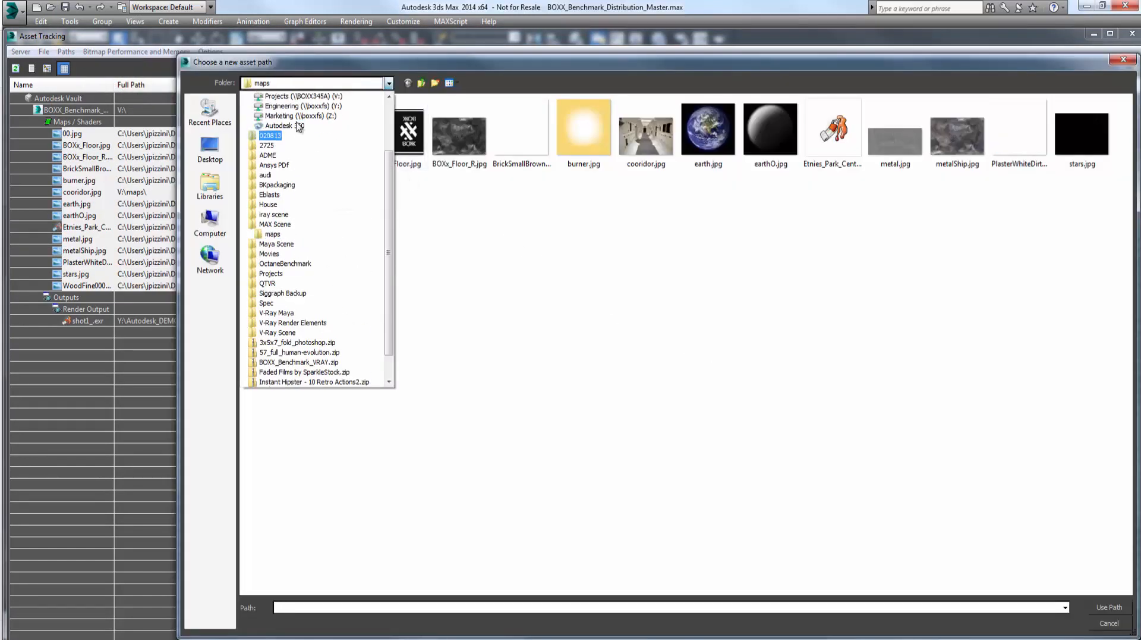
click(303, 136)
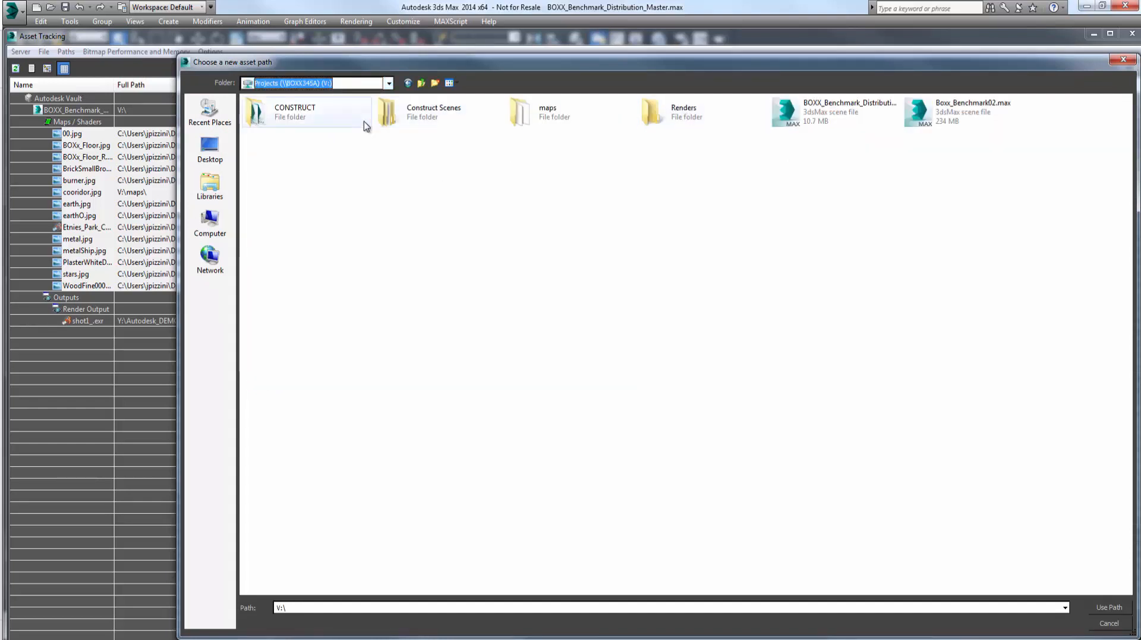
double_click(553, 122)
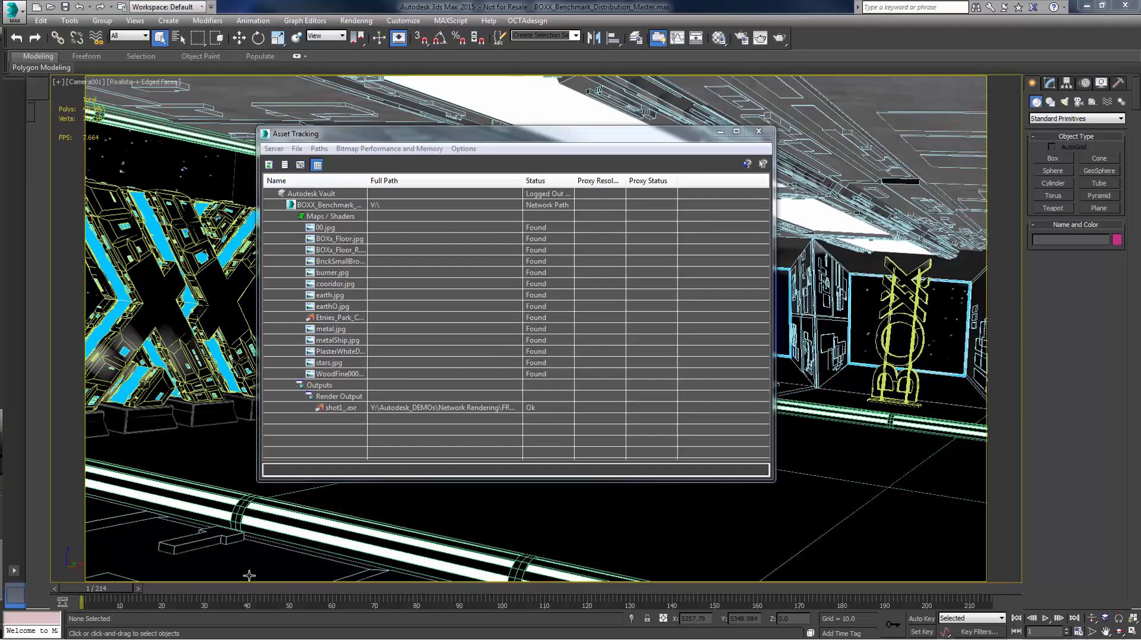
Save render output to V:\Renders\shot1_.exr on the Projects V: drive, then choose Submit To Network Rendering.
click(767, 126)
click(742, 39)
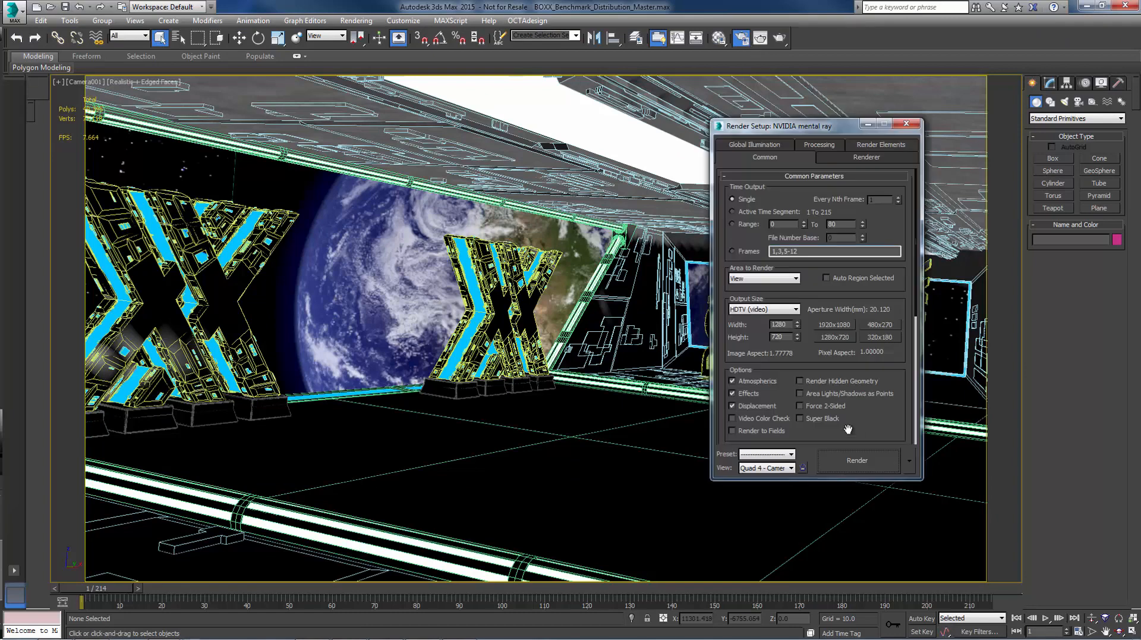
scroll(849, 357, down, 10)
click(879, 325)
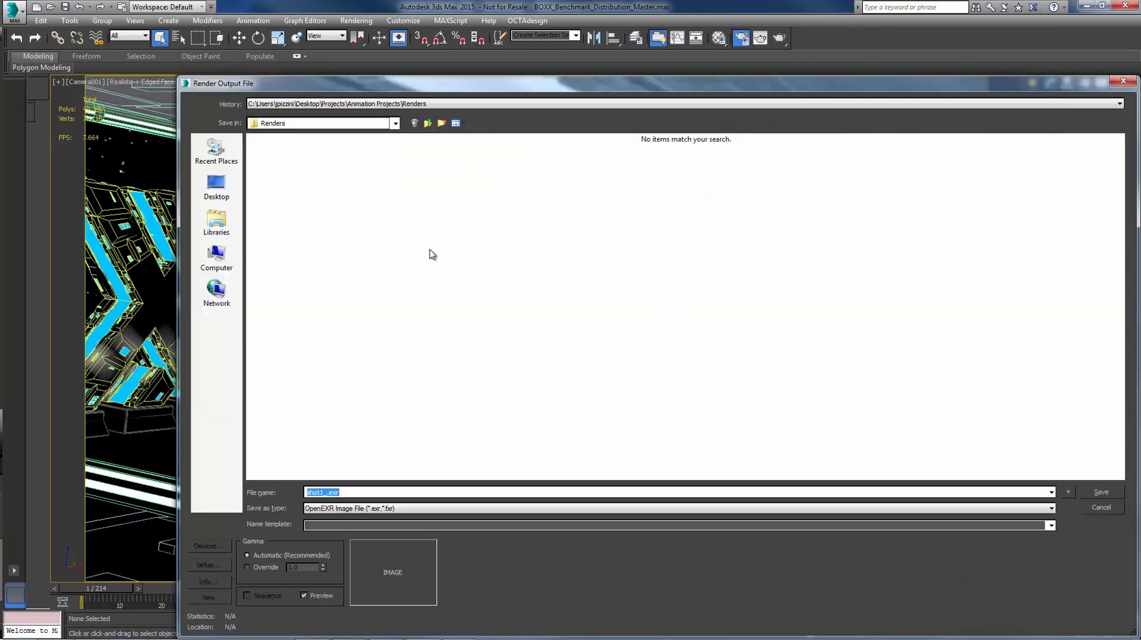
click(327, 123)
scroll(309, 250, up, 5)
click(334, 230)
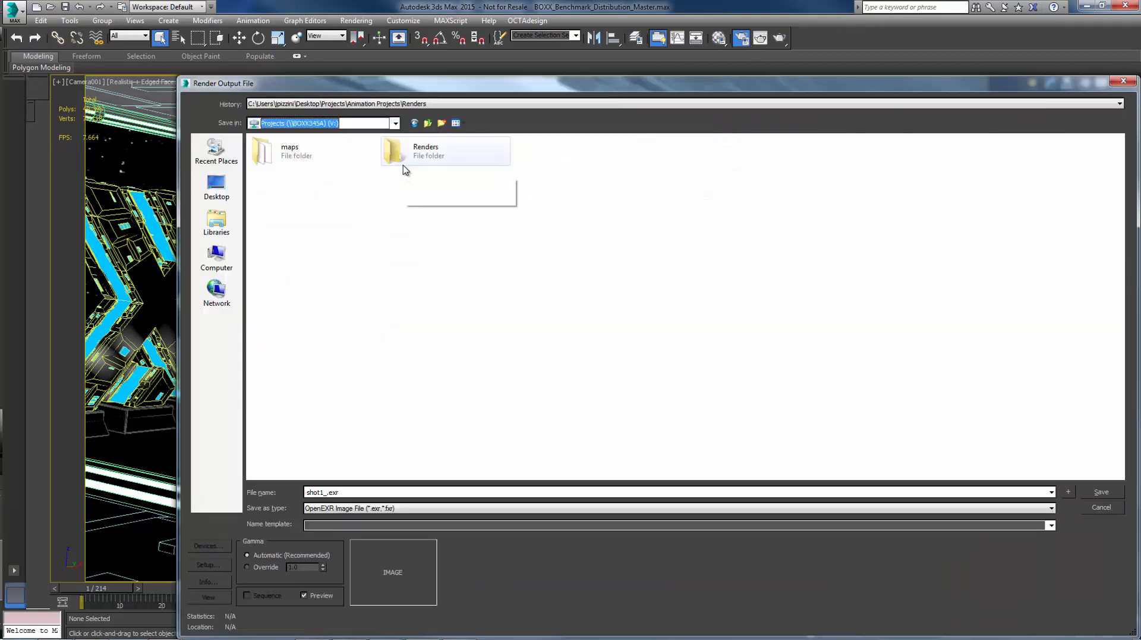
double_click(399, 159)
click(1099, 492)
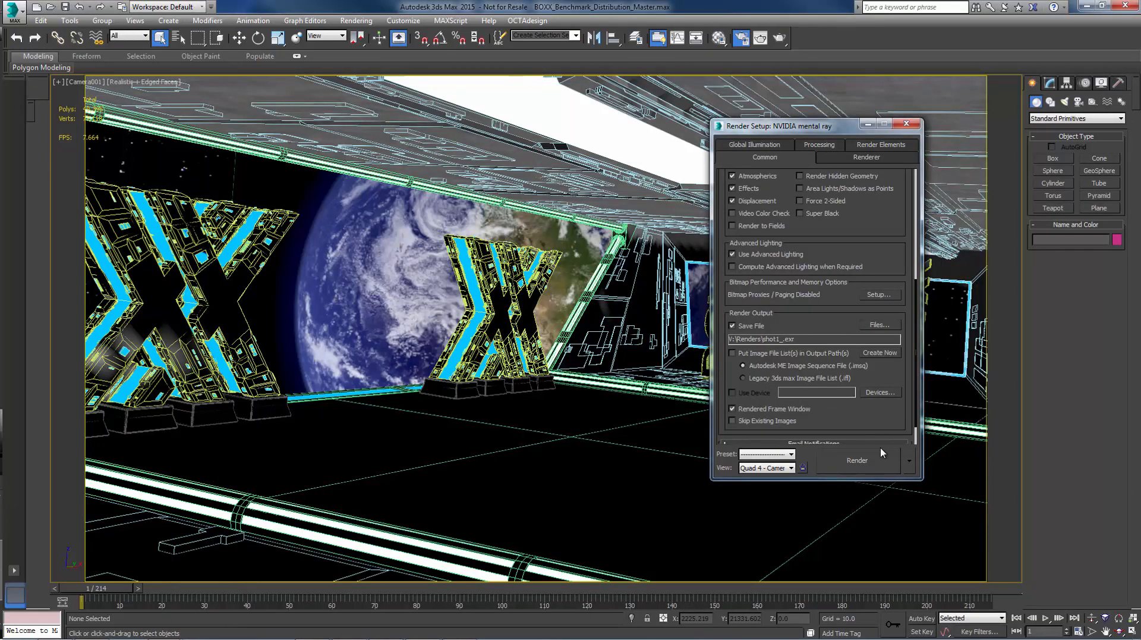
click(909, 461)
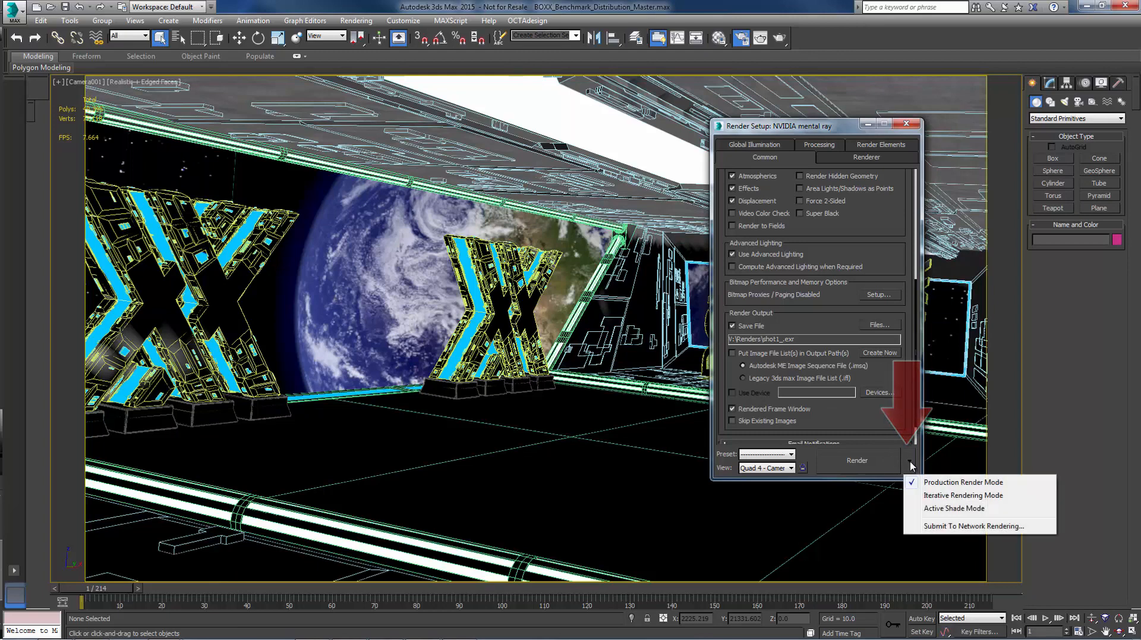
click(933, 527)
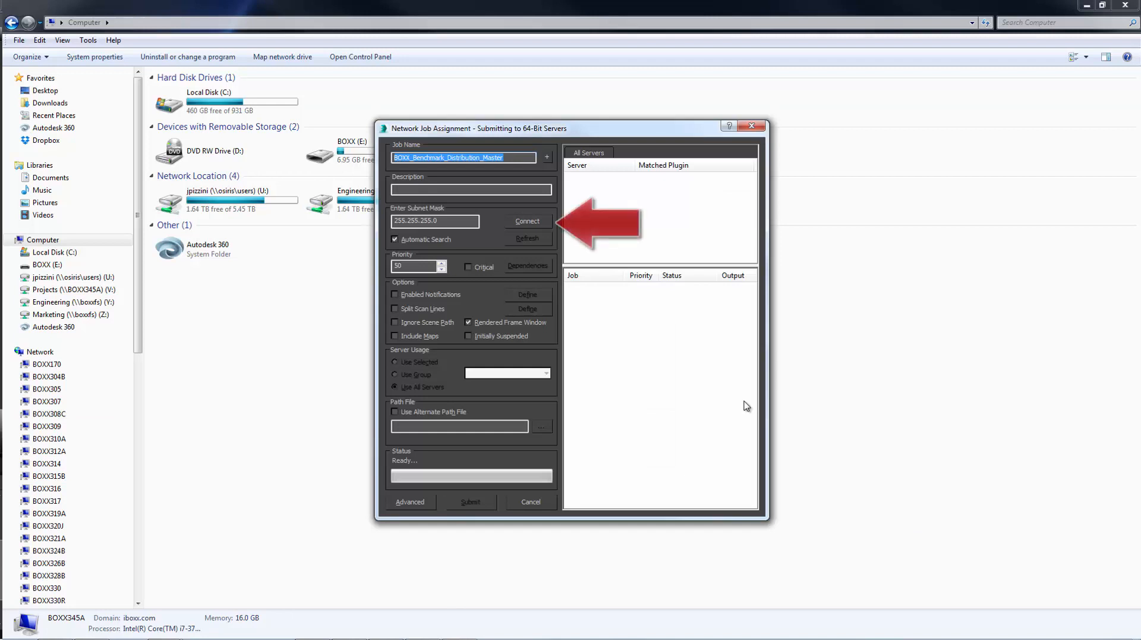
Connect to the Backburner manager, pick server renderpro01, and submit the BOXX_Benchmark_Distribution_Master job.
click(533, 220)
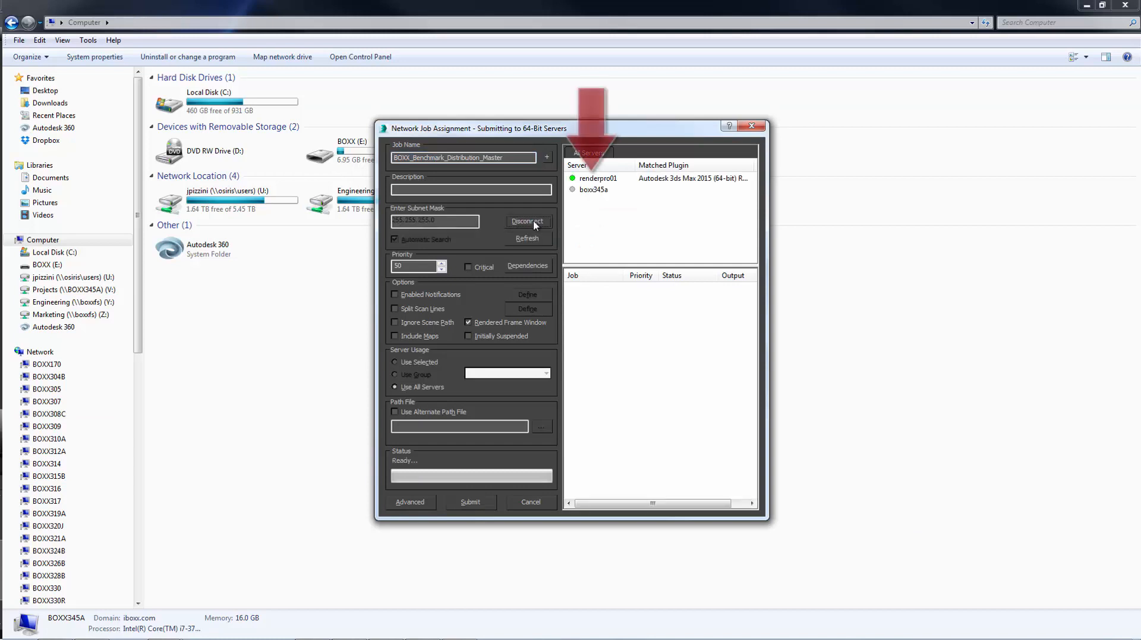
click(611, 179)
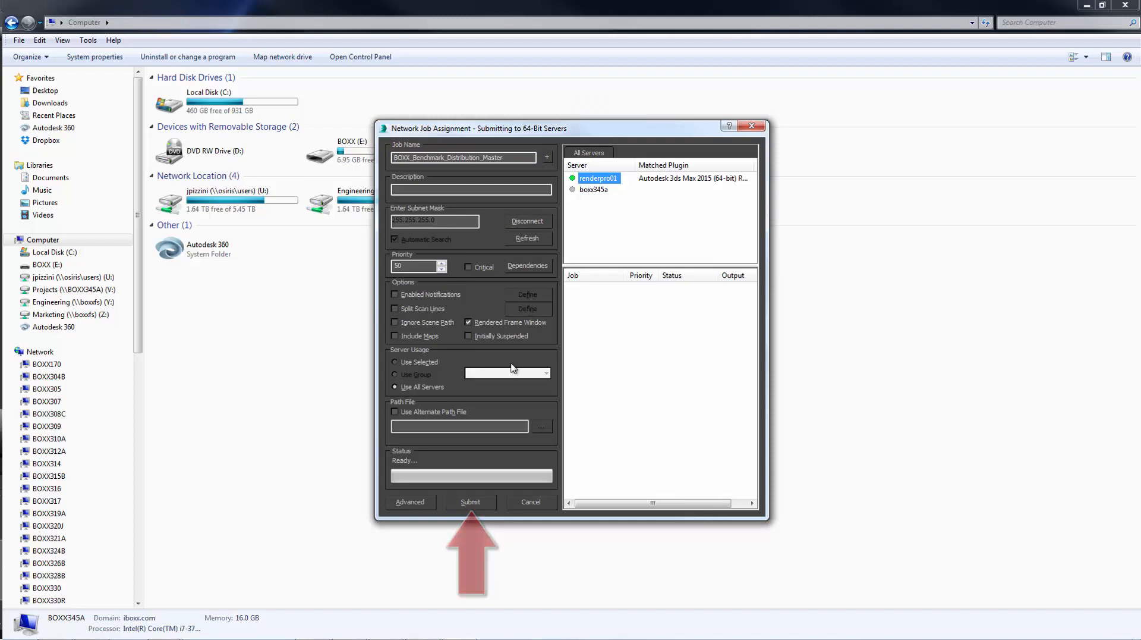
click(473, 503)
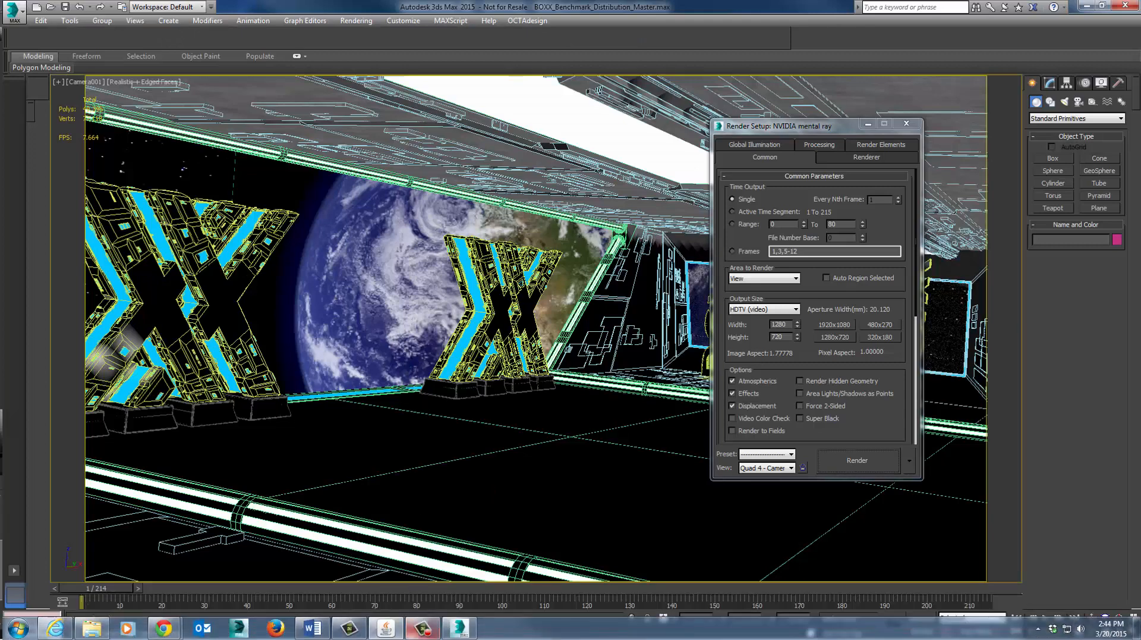
Check the render node's CPU load in Task Manager, then minimize the KVM viewer and close Render Setup.
mouse_move(413, 631)
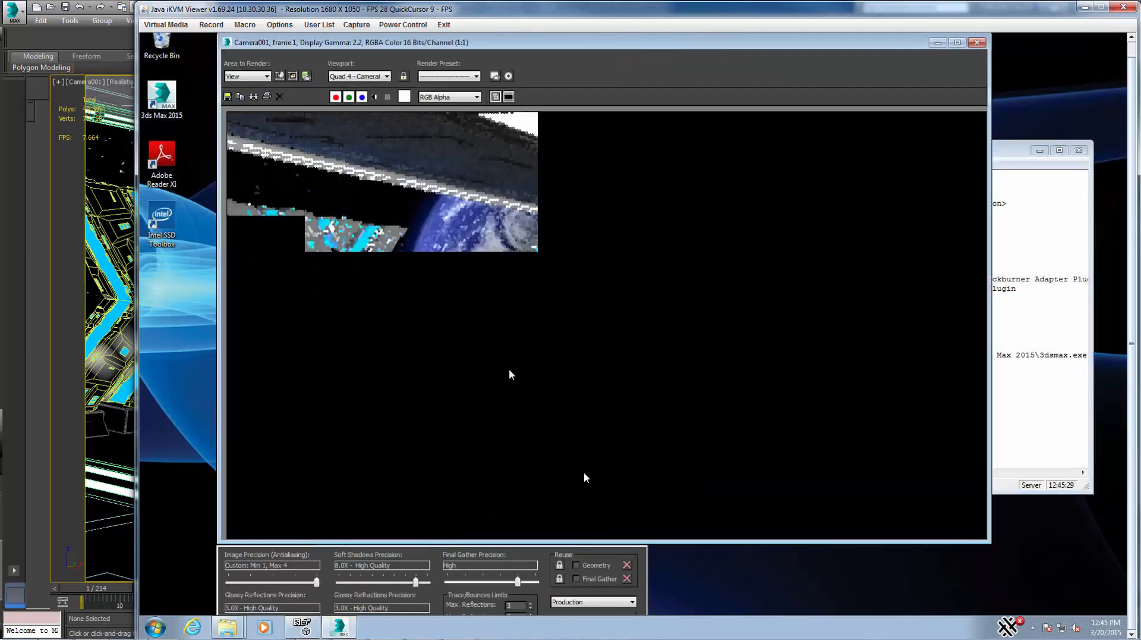
right_click(957, 627)
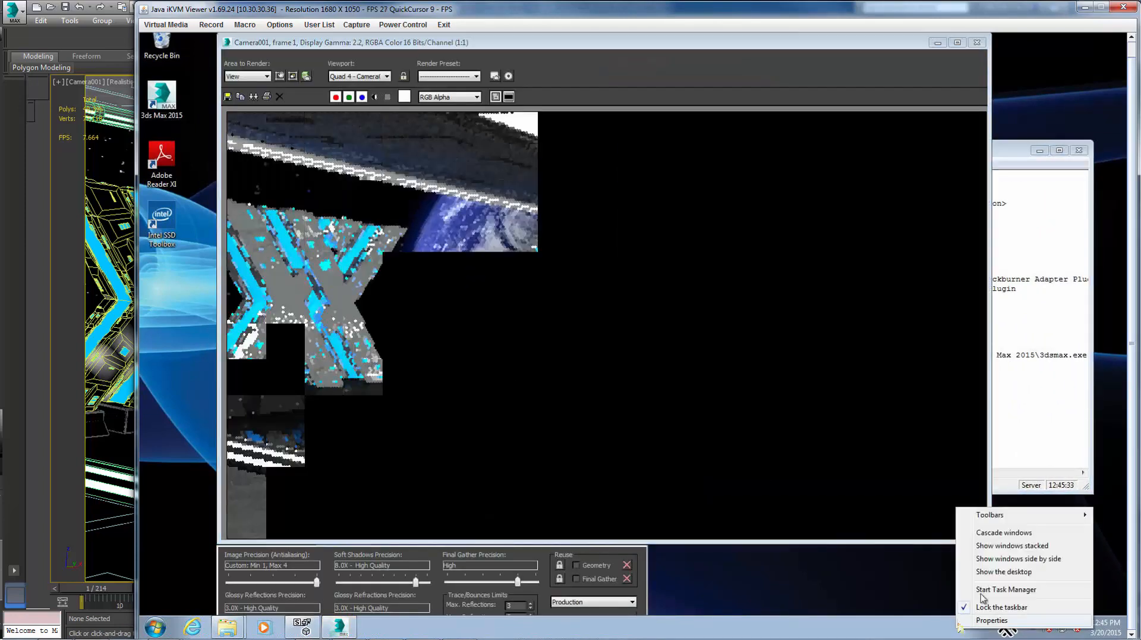
click(999, 552)
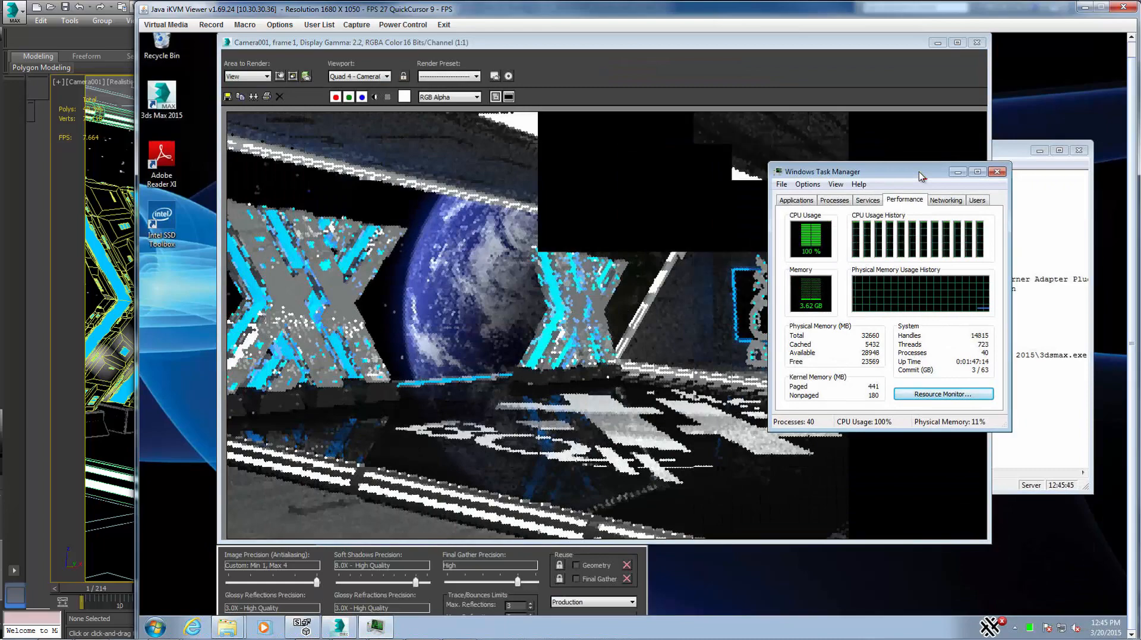
click(1084, 7)
click(906, 123)
Draw a Teapot in the middle of the room and set its Segments to 50.
click(1052, 158)
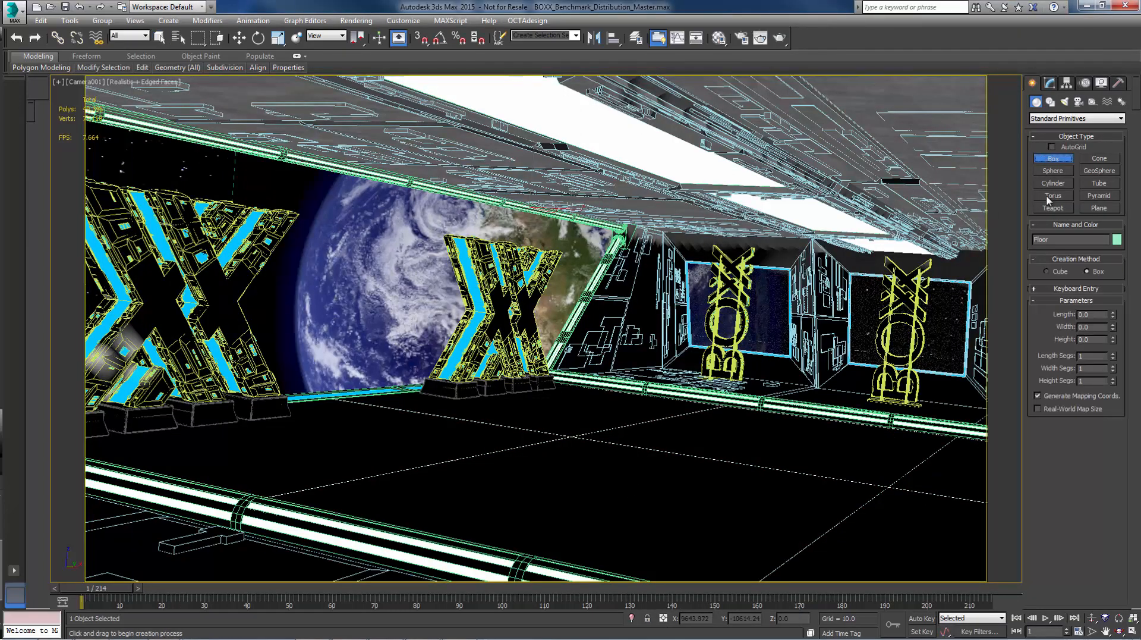
click(1053, 208)
drag(605, 479, 587, 503)
double_click(1087, 332)
text(50)
key(Return)
With Auto Key on at frame 189, move the teapot left and rotate it, then review frame 166.
drag(97, 588, 868, 588)
click(922, 619)
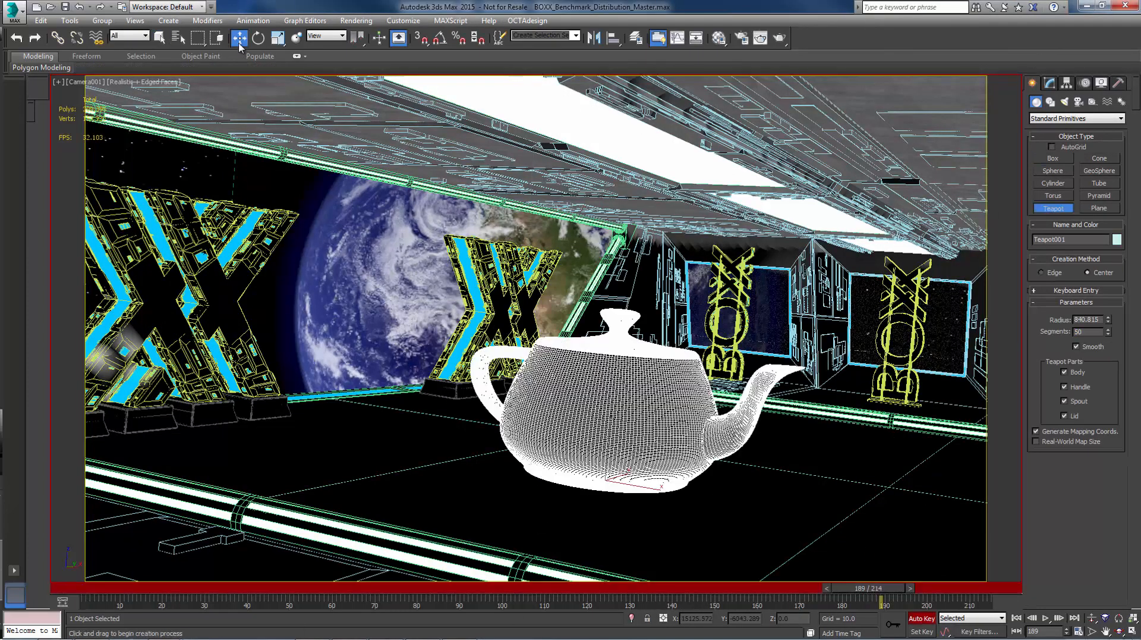
click(240, 38)
drag(639, 485, 428, 437)
click(257, 38)
drag(867, 588, 987, 588)
click(1119, 631)
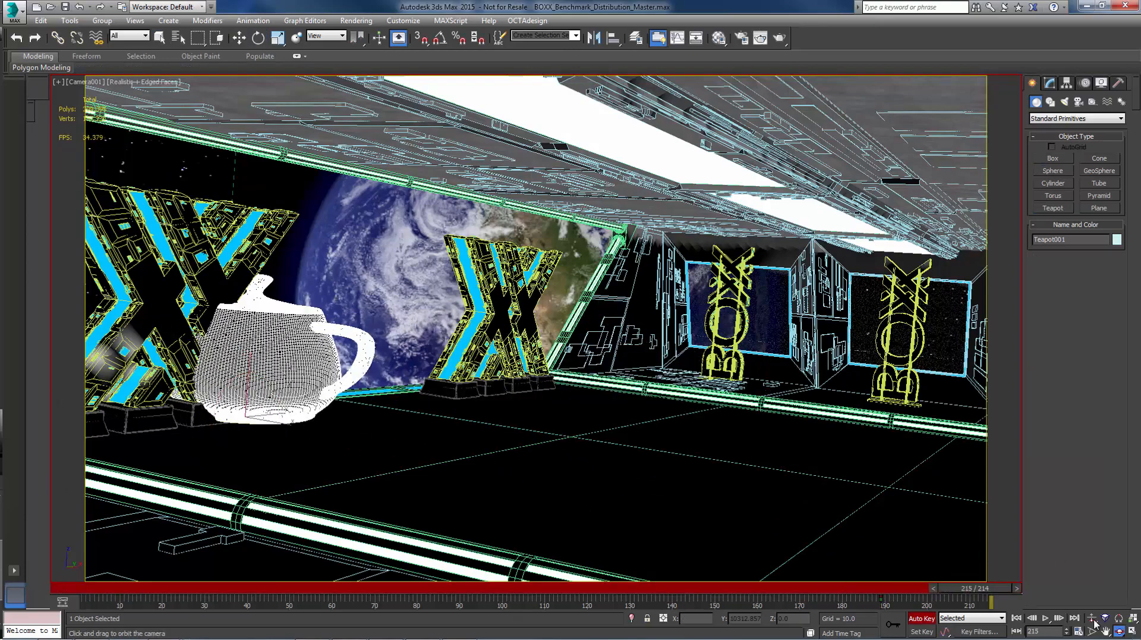
drag(594, 427, 743, 428)
drag(976, 587, 525, 524)
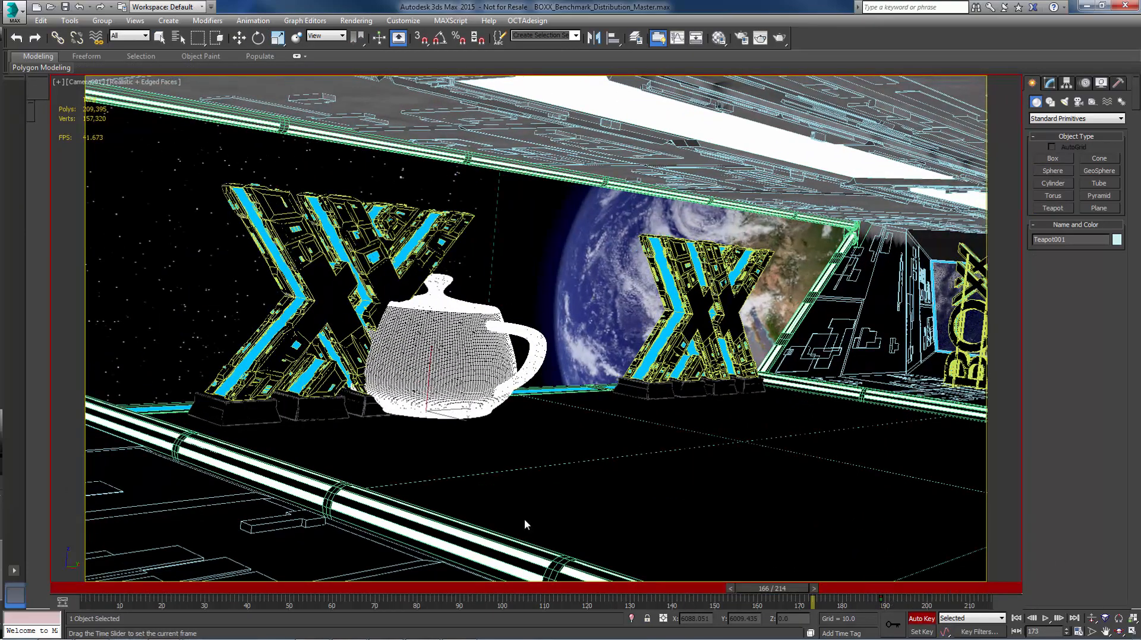